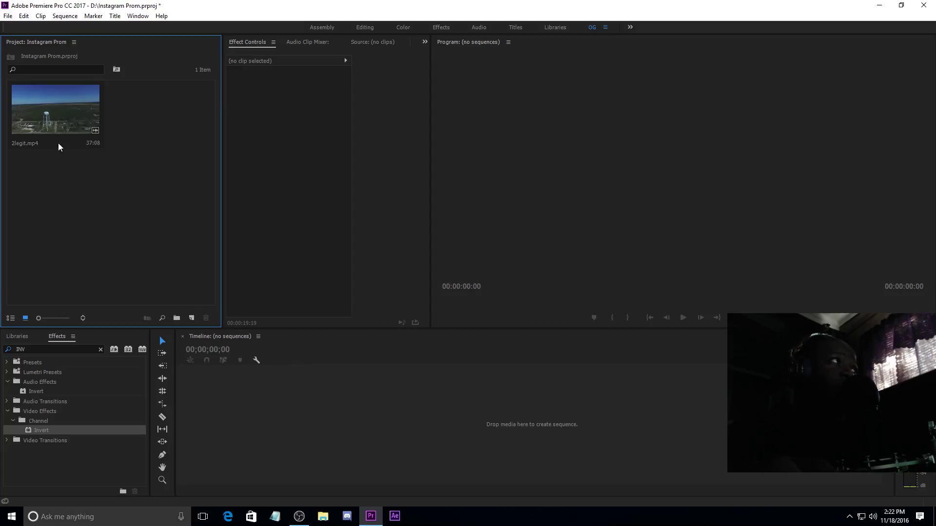
Create the 2legit sequence from 2legit.mp4 and preview it around 00:00:14:12.
left_click_drag(58, 121, 368, 426)
left_click_drag(390, 354, 398, 353)
left_click_drag(382, 414, 404, 416)
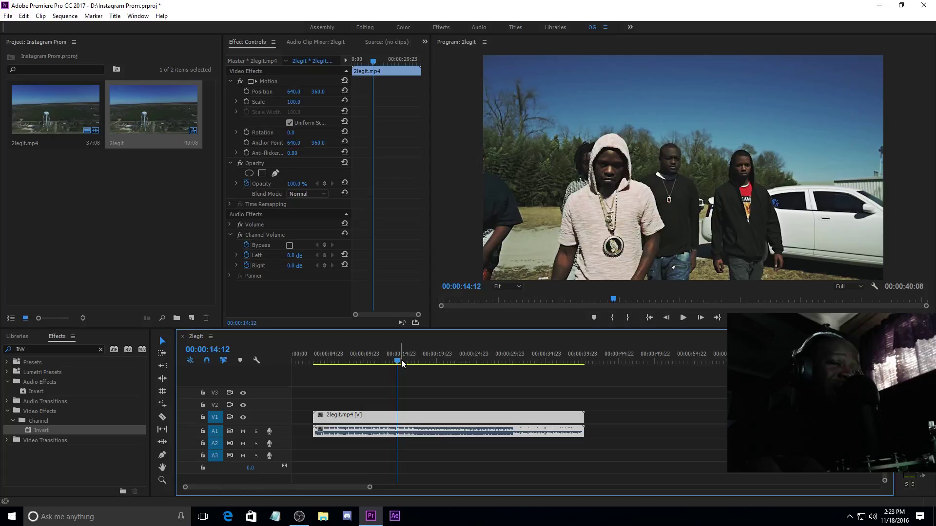
Save the project and cue the frame at 00:00:14:09 for export as a still.
key("ctrl+s")
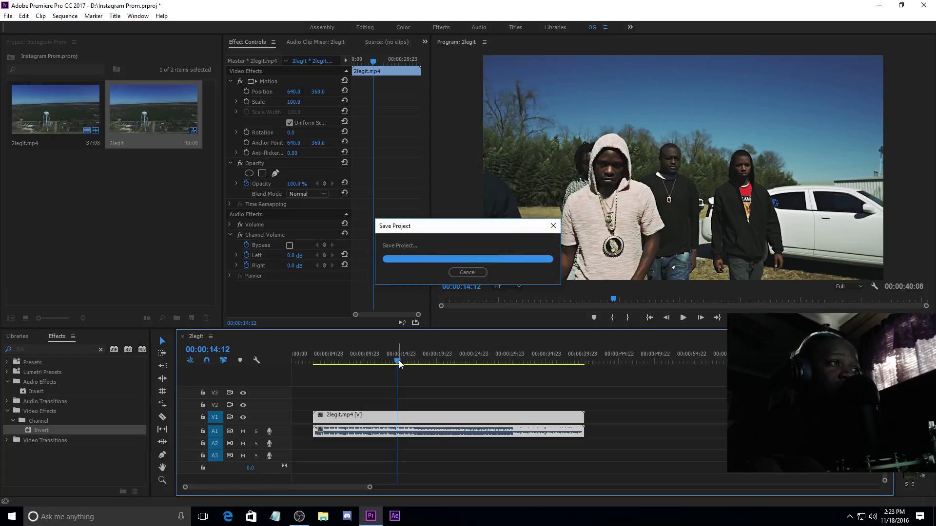
left_click_drag(400, 362, 396, 359)
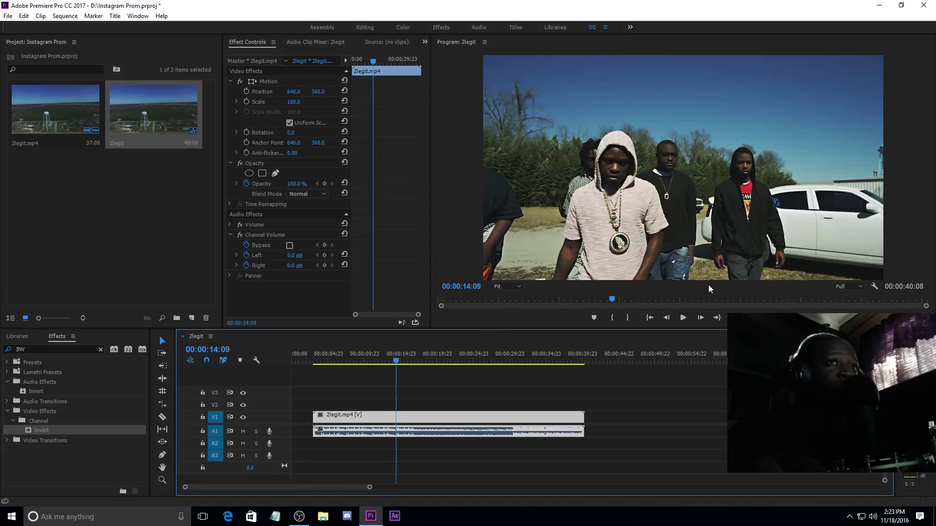
key("ctrl+shift+e")
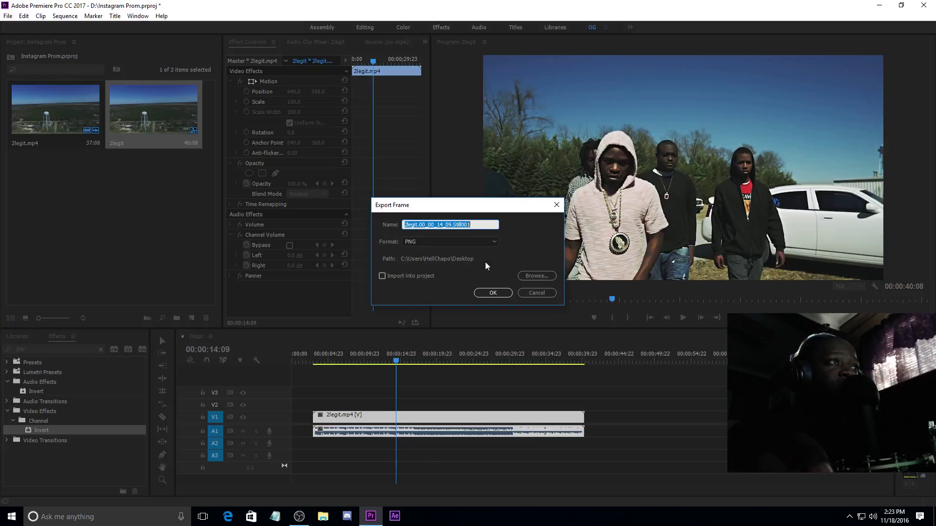
Export the 00:00:14:09 group frame (Still001) and the 00:00:07:12 water-tower frame (Still002) as PNGs.
left_click(494, 293)
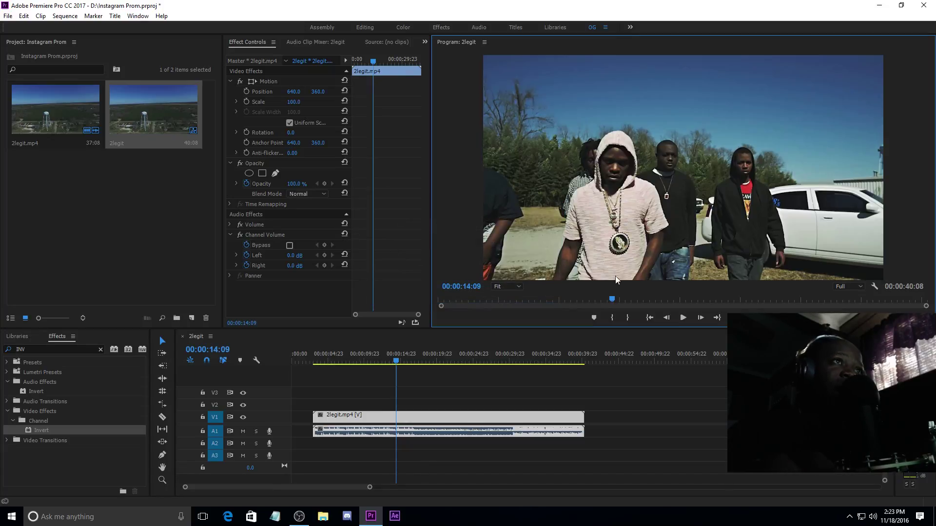
left_click_drag(445, 355, 348, 358)
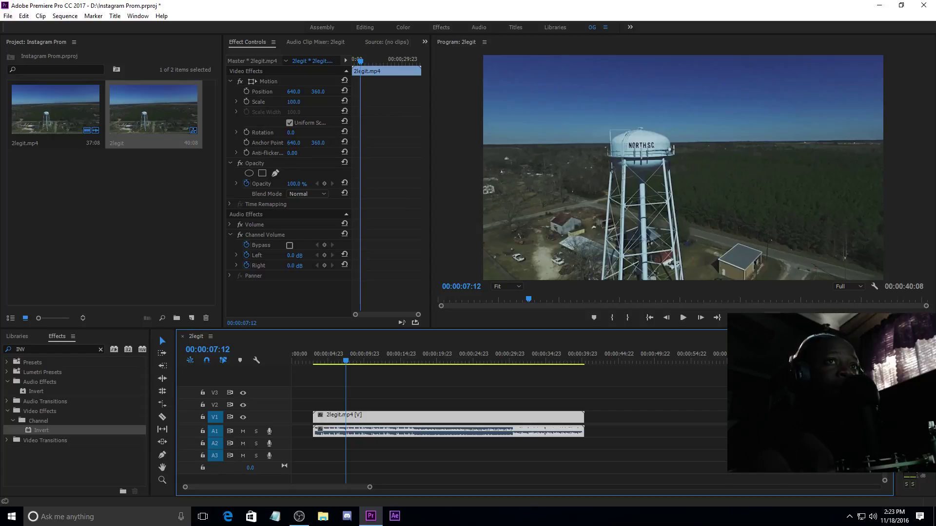
key("ctrl+shift+e")
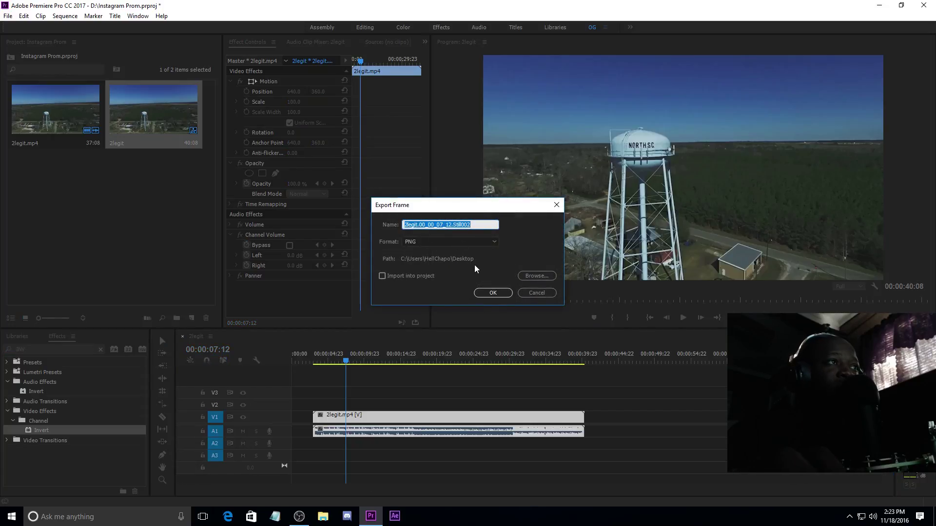
left_click(494, 293)
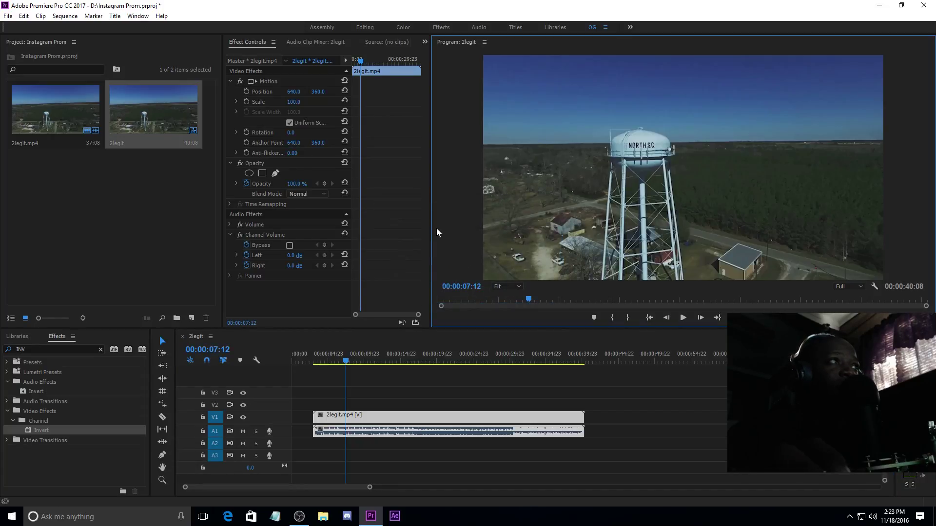
left_click(98, 186)
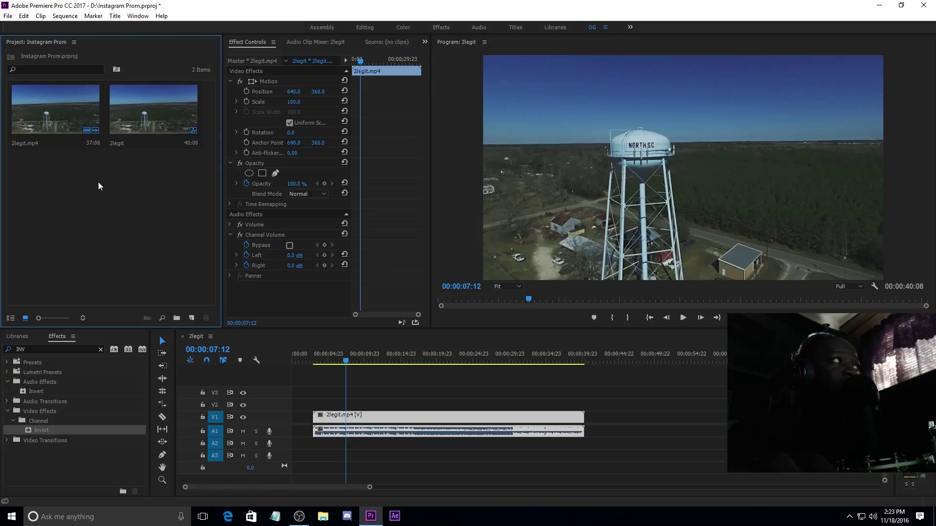
Import 2legit.00_00_14_09.Still001 and 2legit.00_00_07_12.Still002 from the Desktop into the project bin.
left_click(8, 16)
left_click(41, 254)
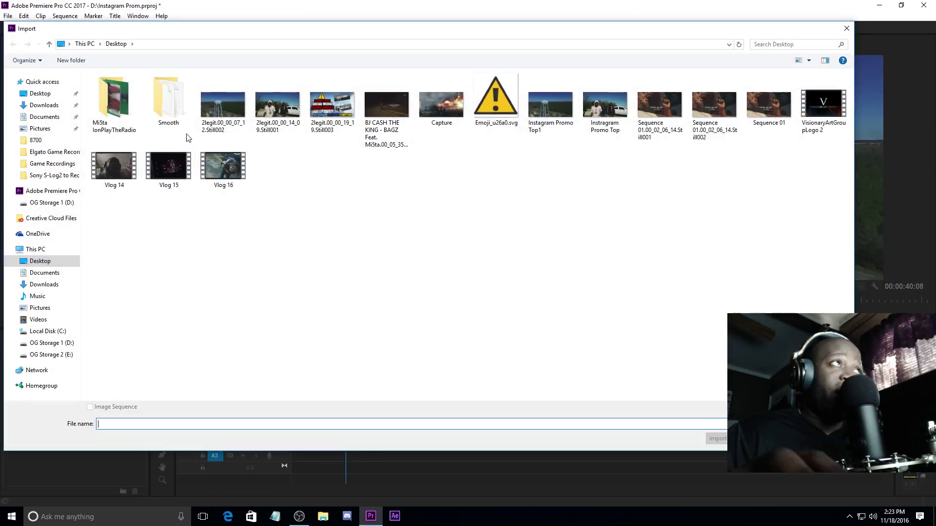
left_click(285, 117)
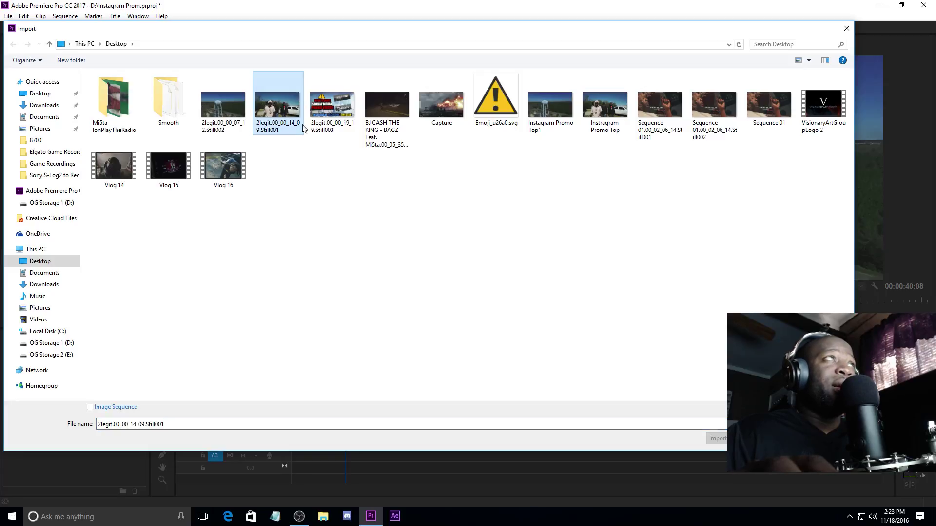
left_click(223, 105, "ctrl")
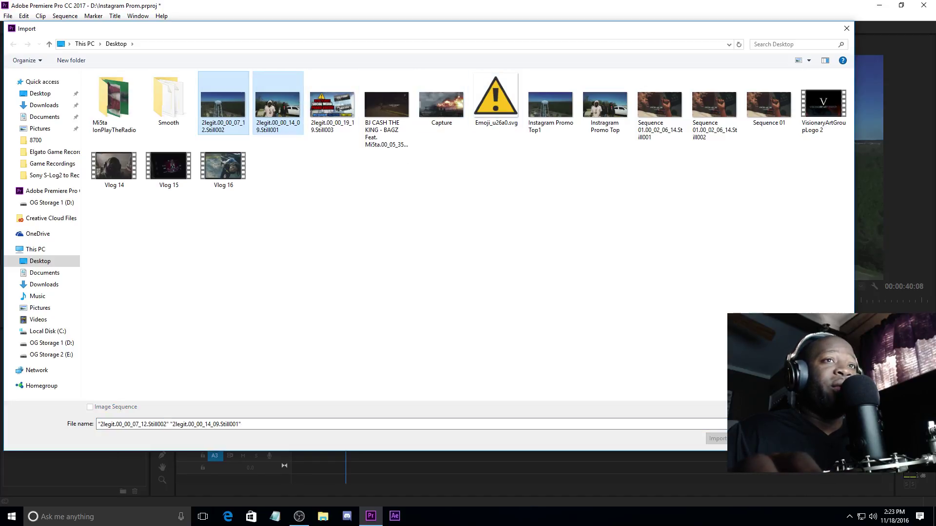
key("Return")
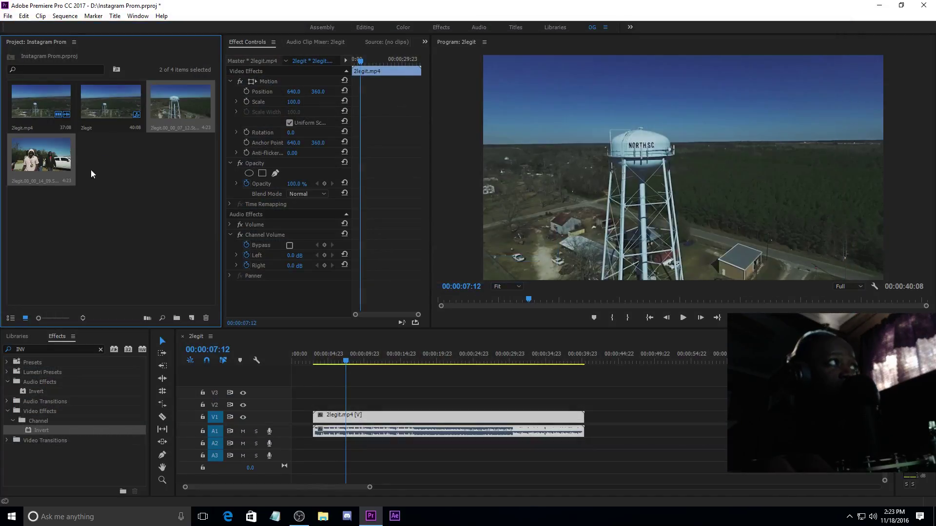
left_click(151, 179)
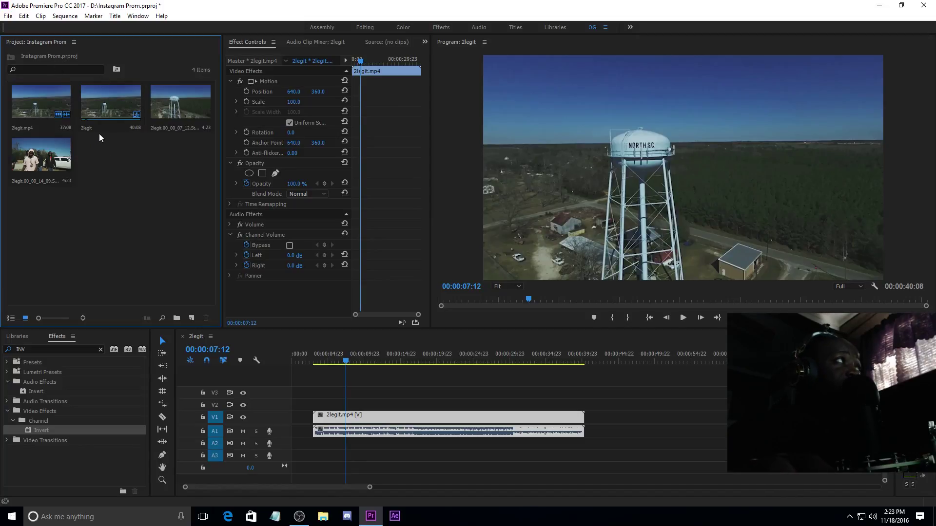
Create a new sequence with a custom 640 x 640 frame size, named Sequence 04.
left_click(7, 16)
mouse_move(45, 28)
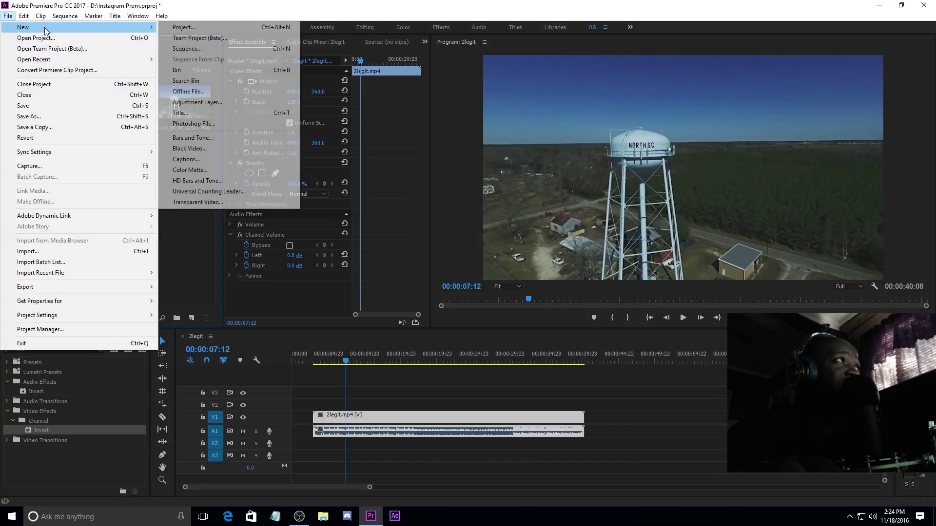
left_click(185, 49)
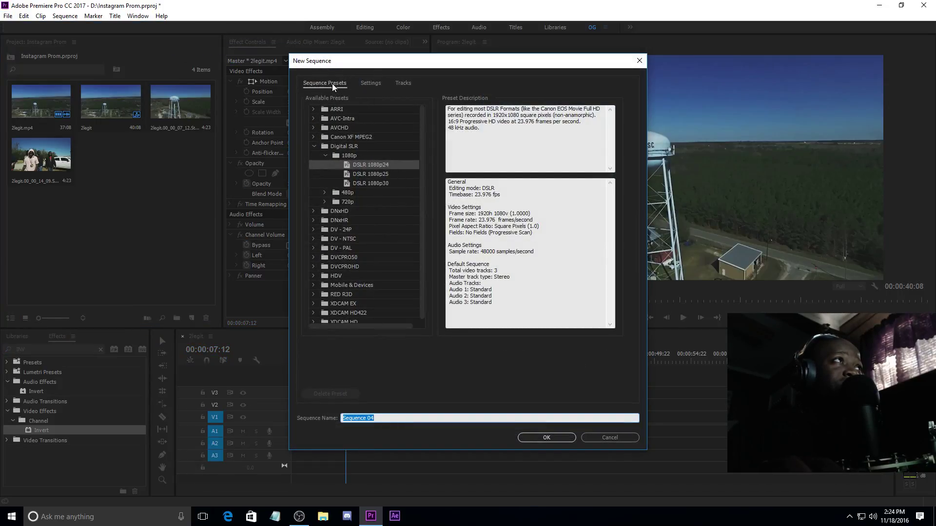
left_click(372, 84)
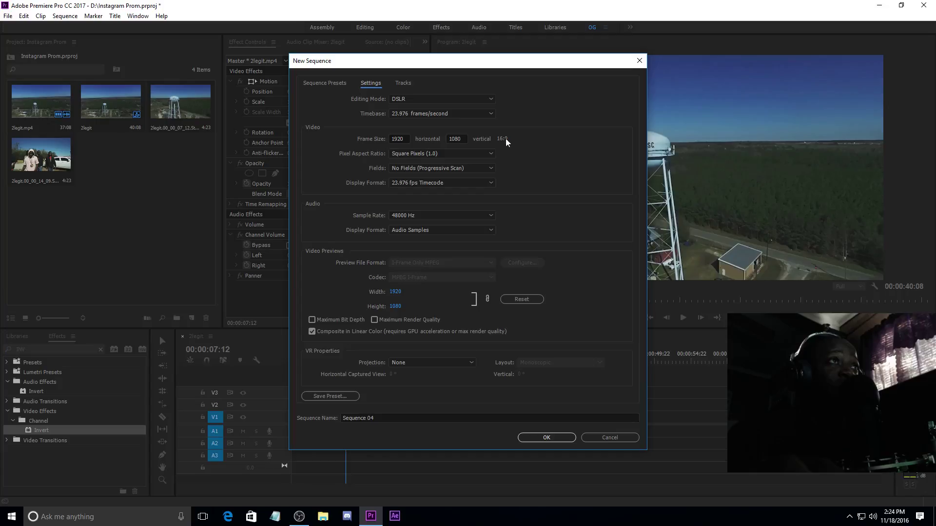
left_click(405, 136)
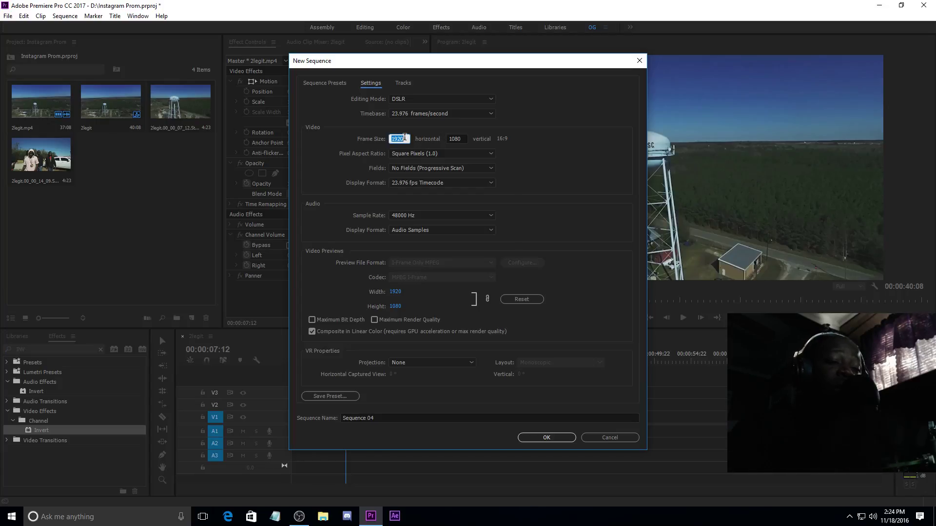
type("640")
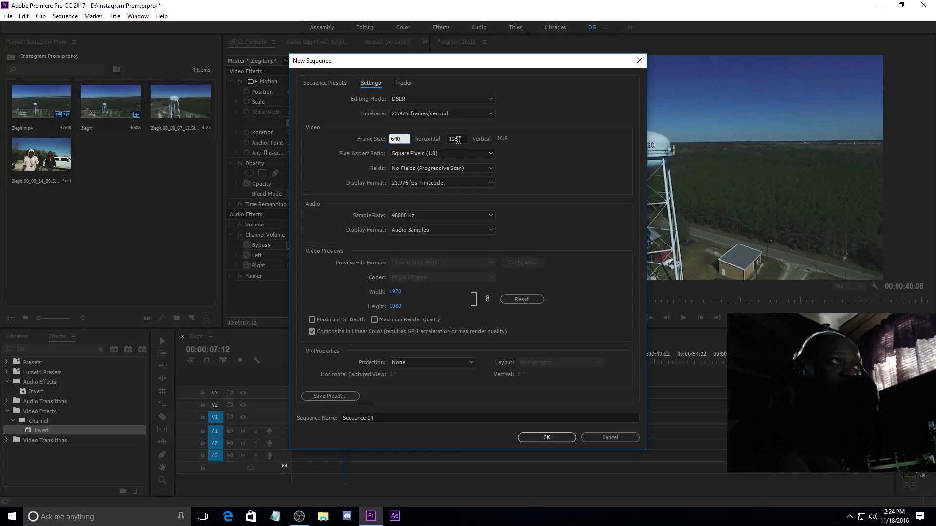
left_click(461, 137)
type("640")
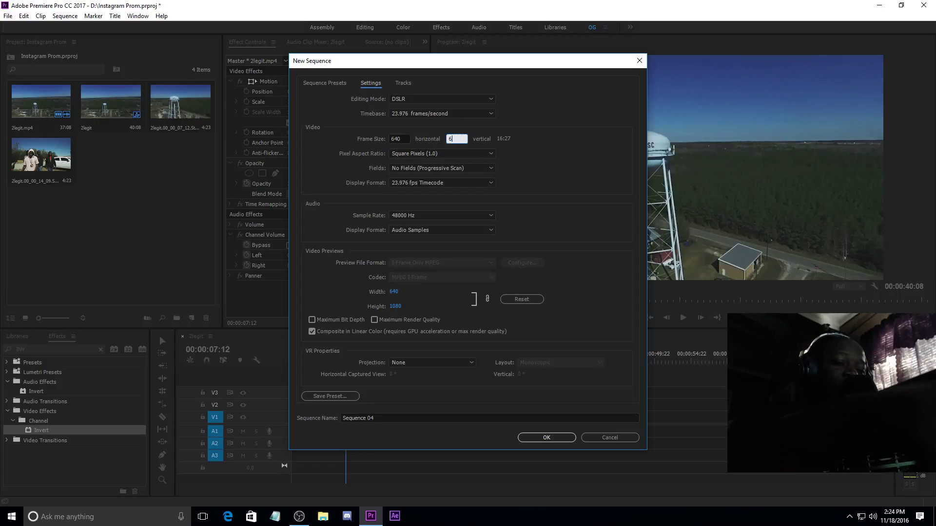
left_click(531, 167)
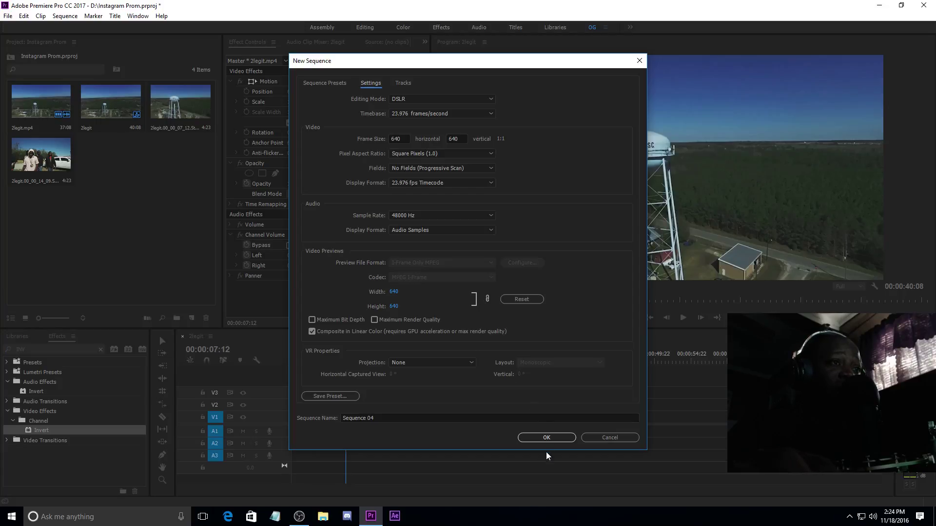
left_click(546, 437)
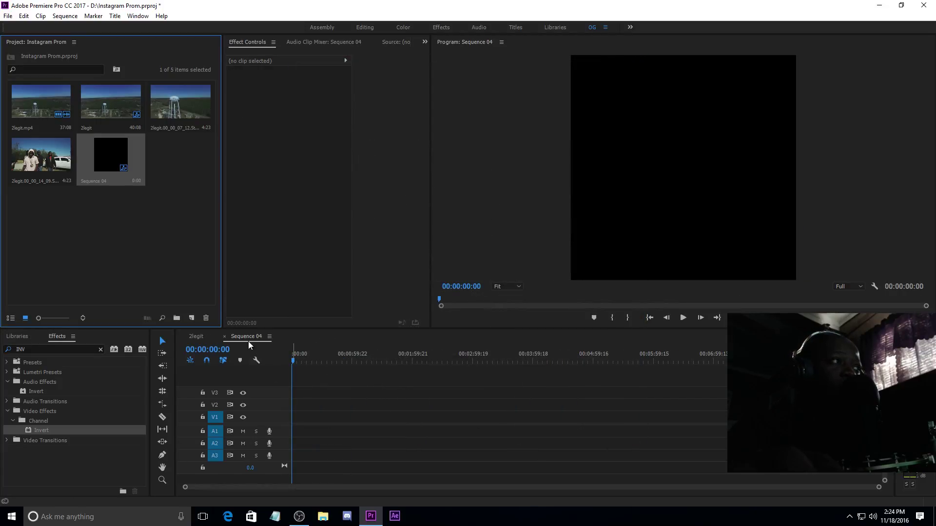
In the 2legit sequence, play the clip from the shot near 00:00:11:16.
left_click(200, 336)
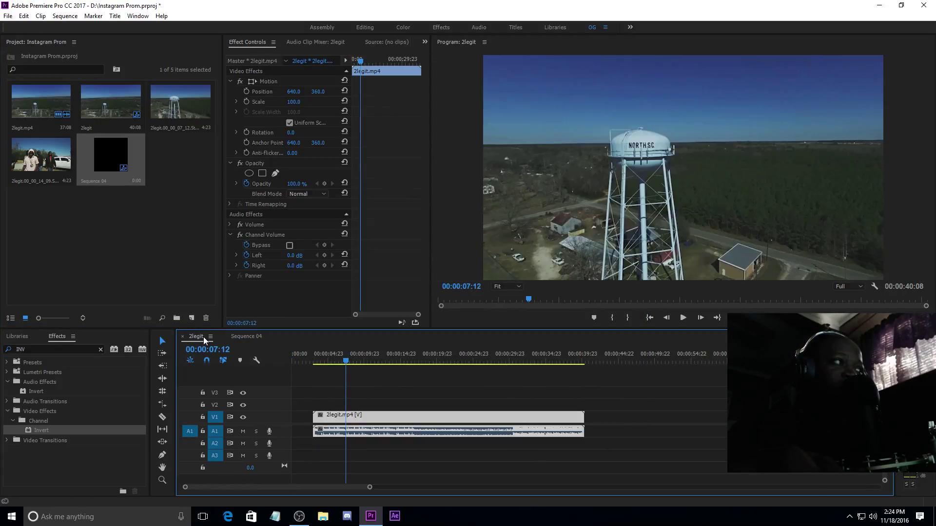
left_click(242, 337)
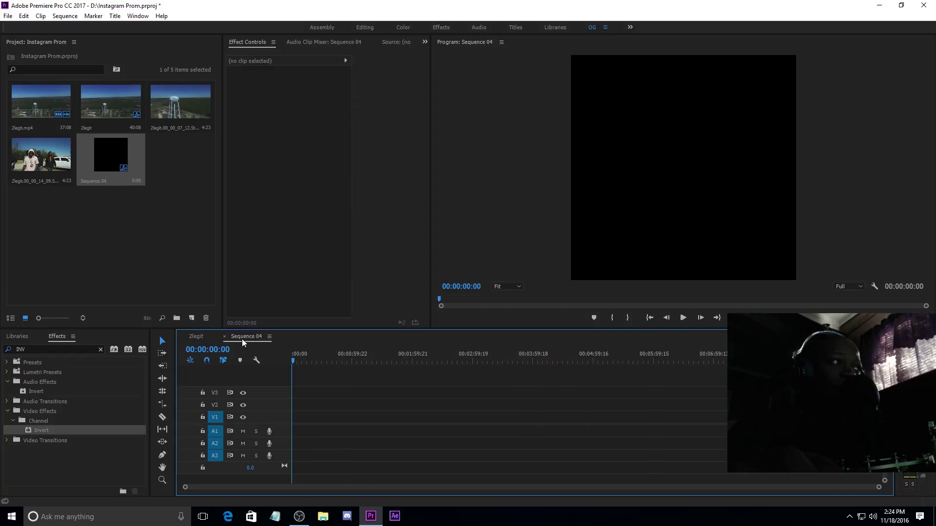
left_click(205, 335)
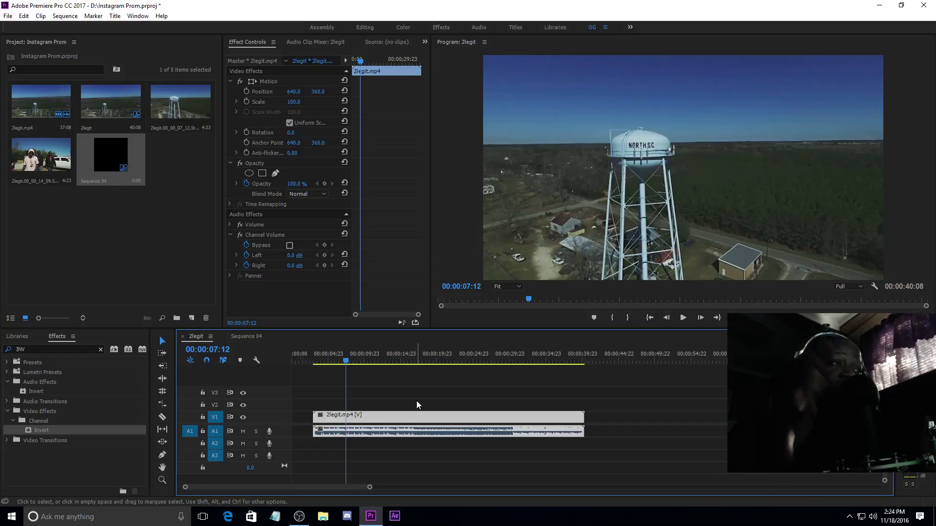
left_click(406, 357)
left_click_drag(408, 356, 377, 360)
key("space")
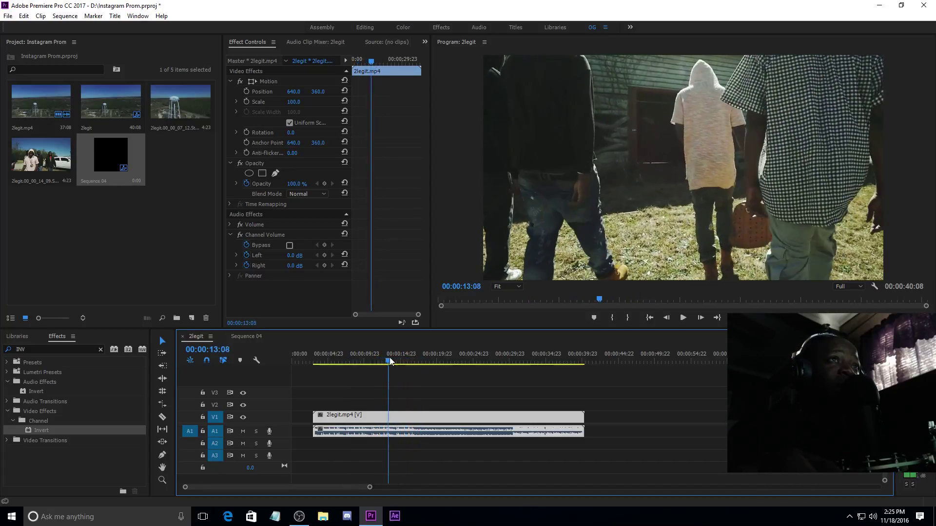
Razor-cut the 2legit clip twice and copy the isolated middle piece.
key("c")
left_click(394, 417)
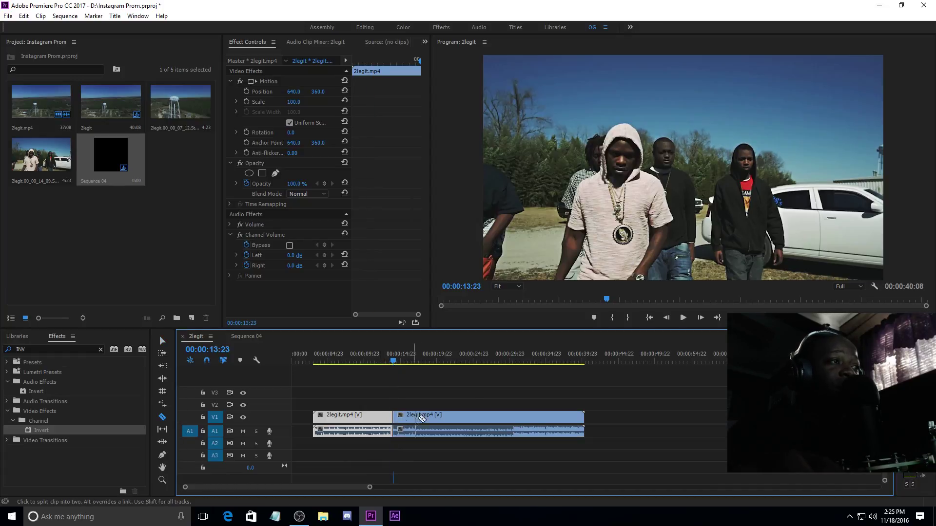
left_click(459, 418)
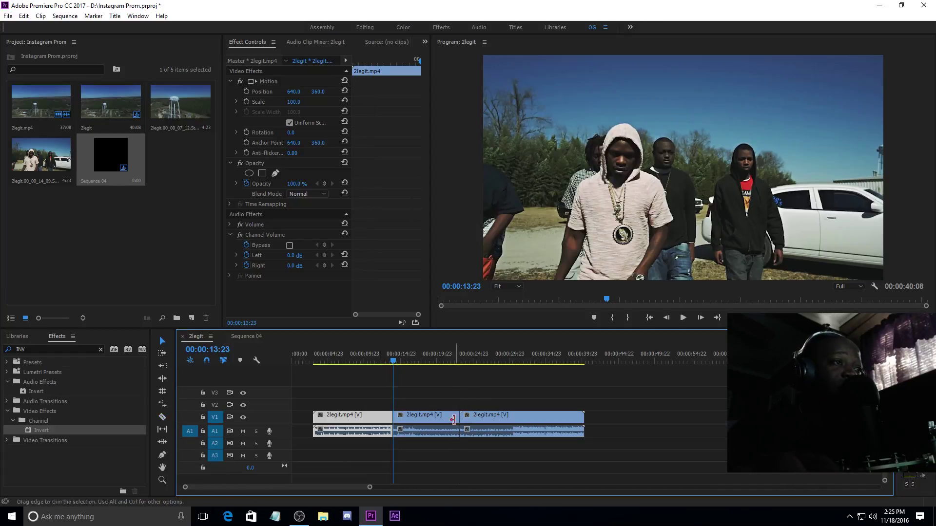
key("v")
left_click(441, 423)
right_click(441, 425)
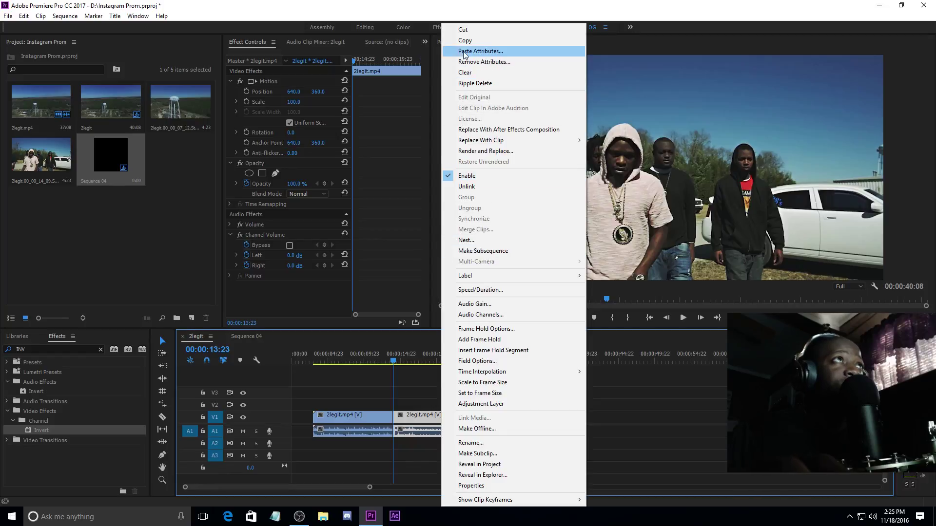
left_click(456, 37)
Paste the copied piece into Sequence 04 at the playhead near 00:02:08.
left_click(251, 336)
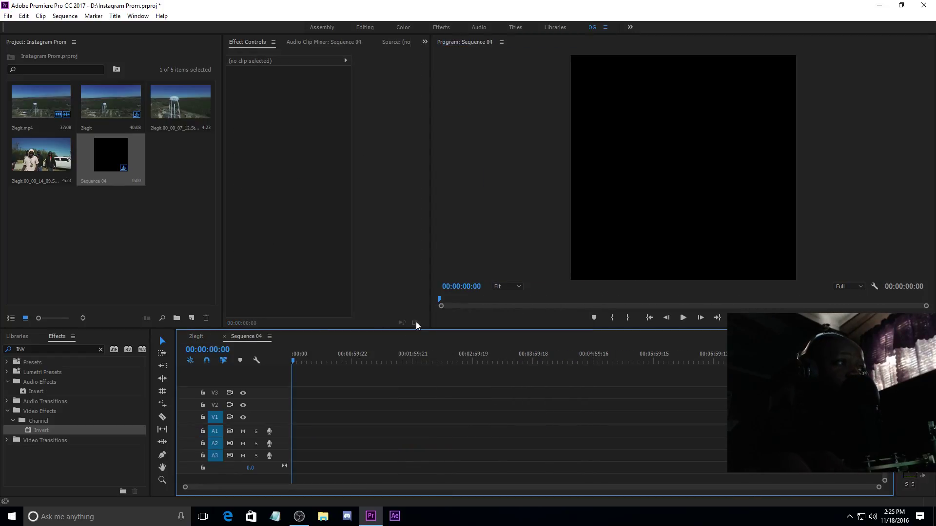
left_click(422, 361)
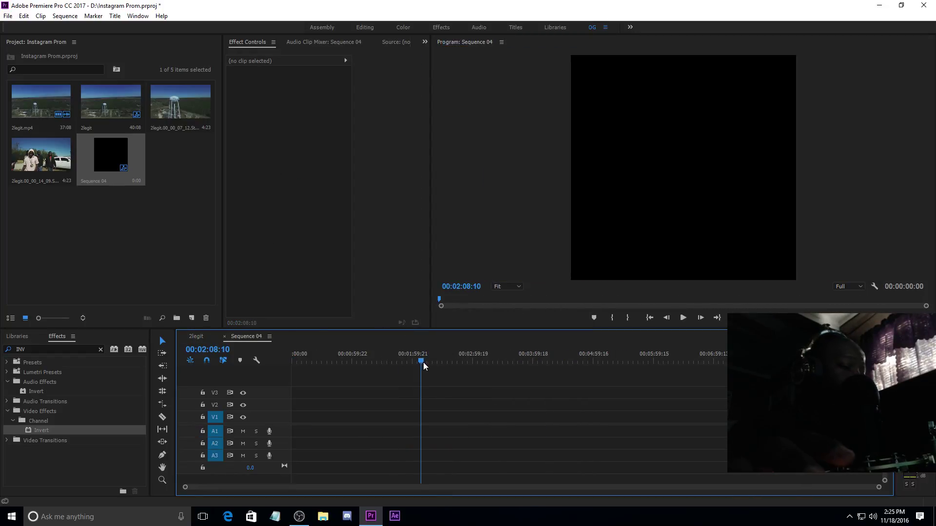
key("ctrl+v")
left_click_drag(428, 362, 427, 362)
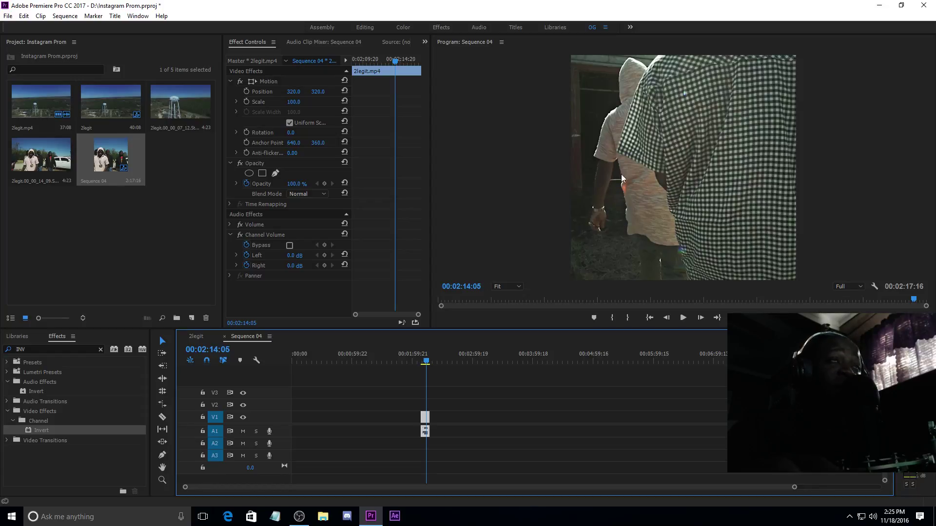
Apply Scale to Frame Size to the pasted 2legit.mp4 clip in Sequence 04.
right_click(427, 422)
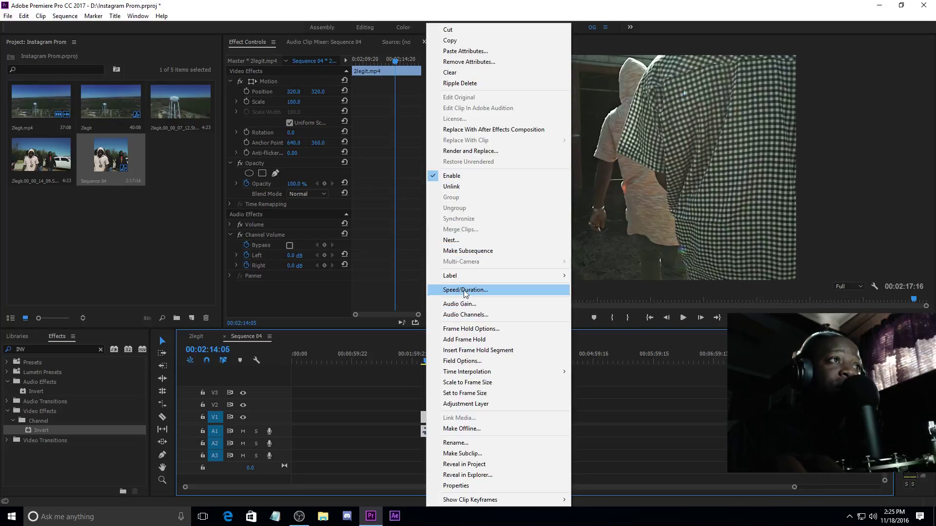
left_click(470, 383)
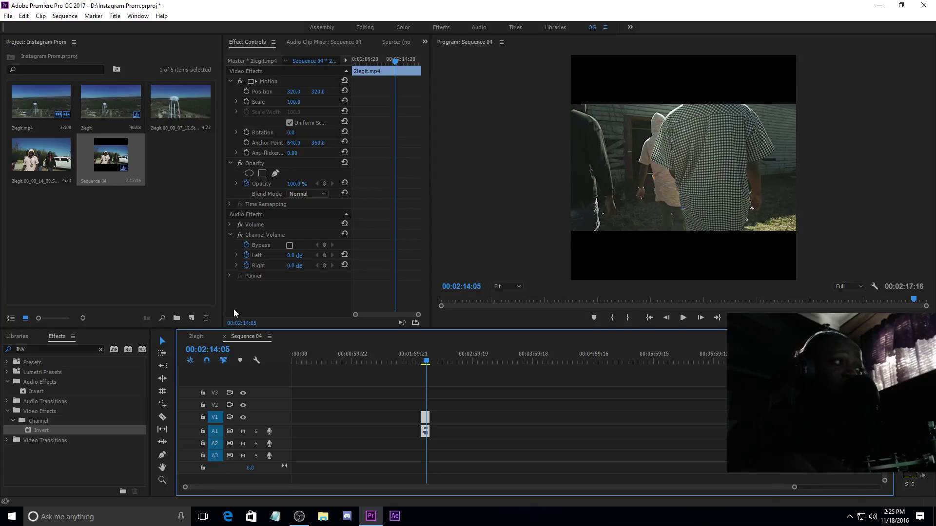
left_click(57, 211)
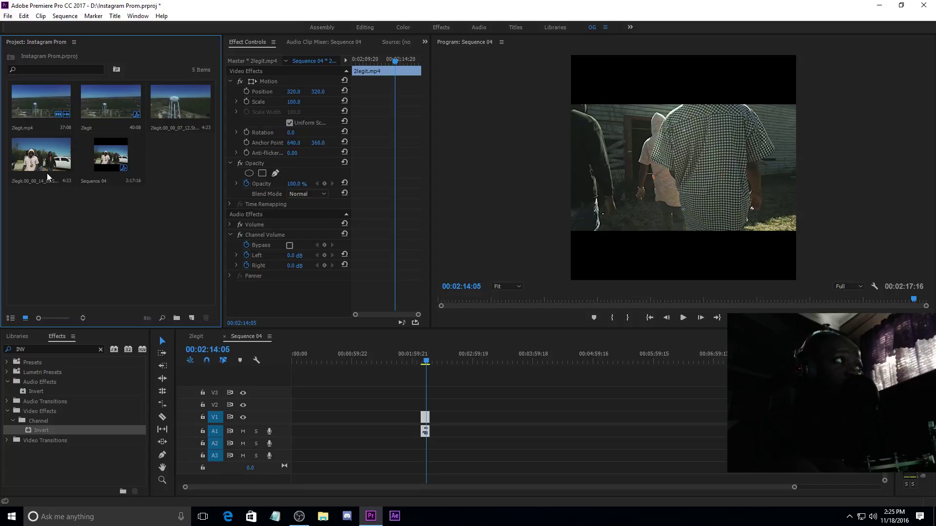
Place the 00_00_14_09 group still on V2, scale it to frame, and move it to 320, 532.
left_click_drag(42, 169, 426, 408)
left_click(427, 409)
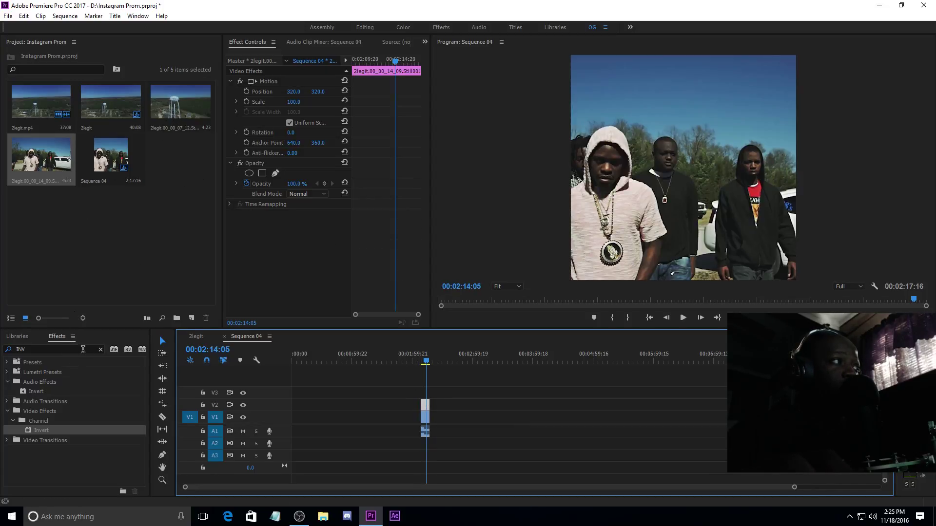
left_click(101, 350)
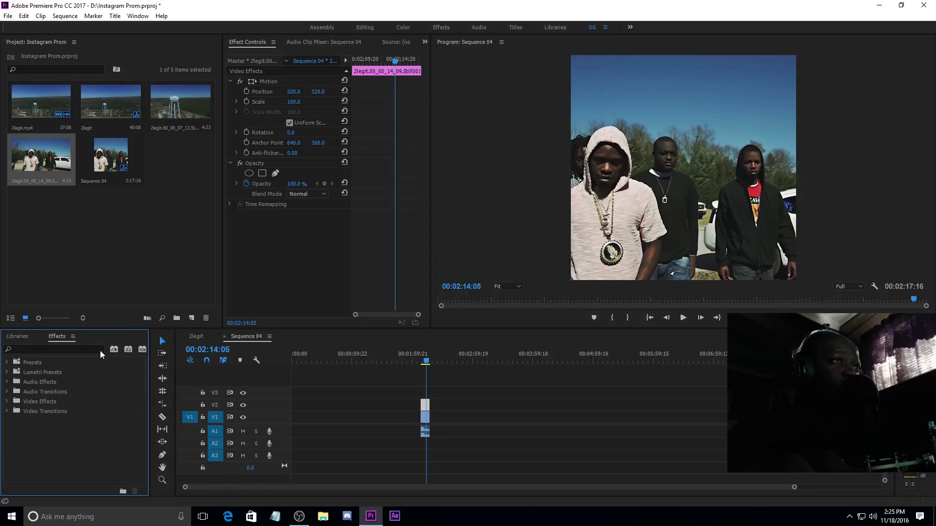
right_click(426, 404)
right_click(423, 404)
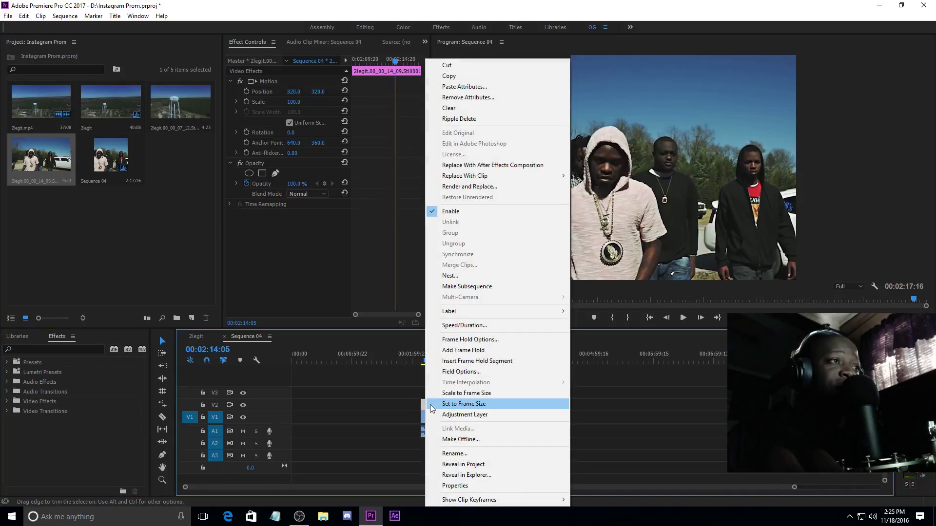
left_click(461, 394)
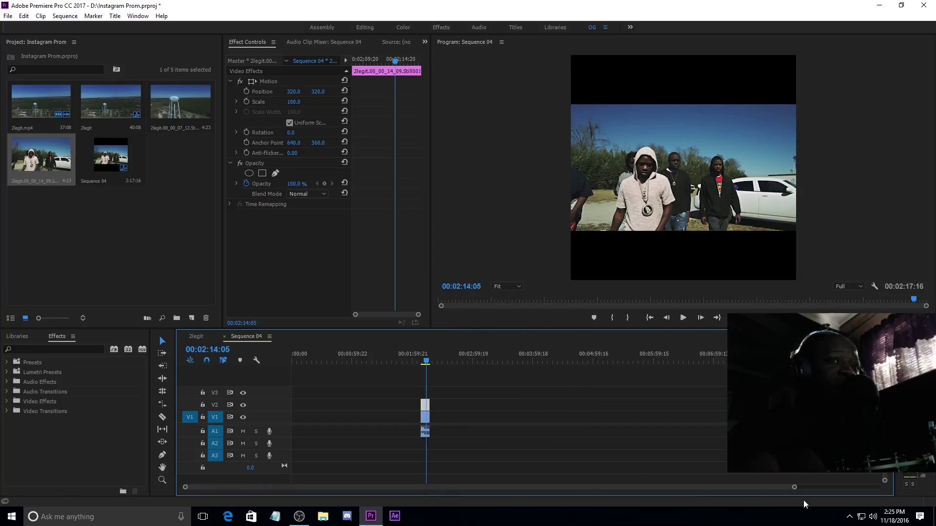
left_click_drag(796, 488, 535, 488)
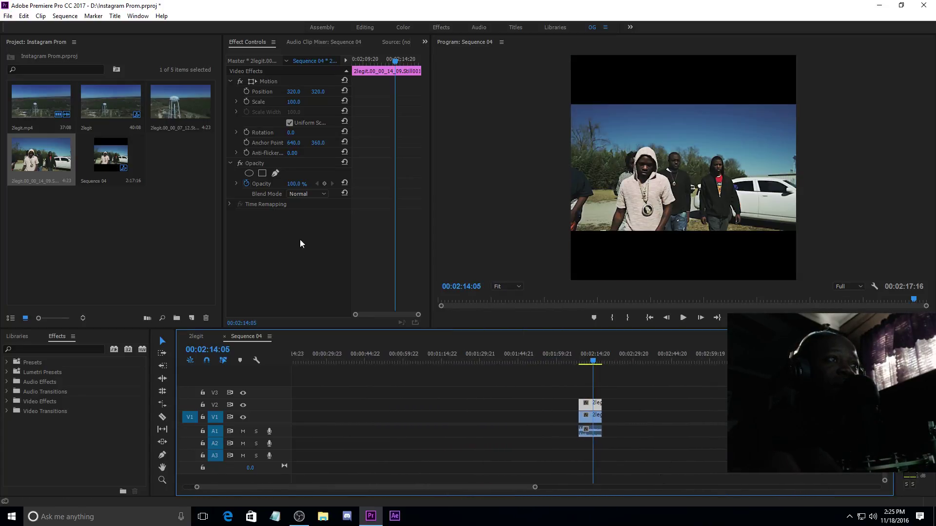
mouse_move(316, 91)
left_mouse_down()
mouse_move(419, 92)
mouse_move(314, 96)
left_mouse_up()
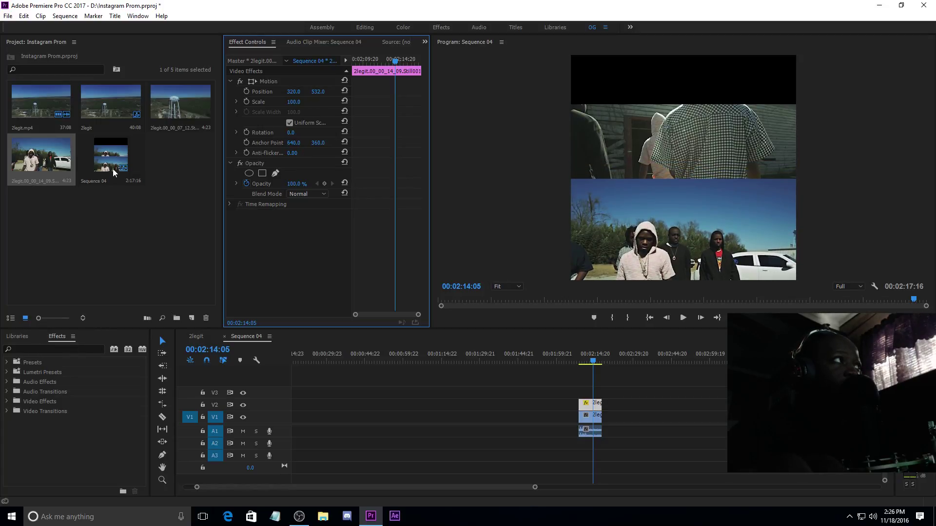
Place the water-tower still on V3, scale it to frame, and set Position Y to 168.
left_click_drag(165, 109, 581, 393)
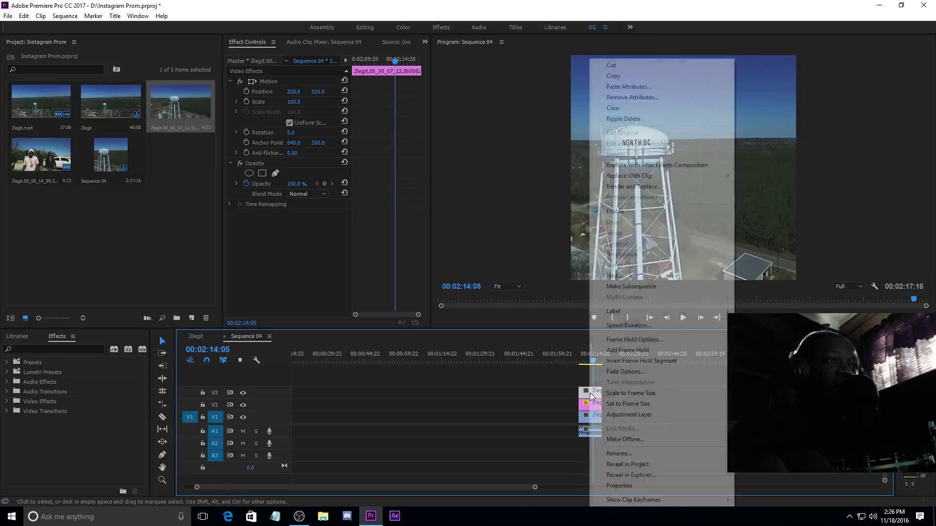
right_click(588, 392)
left_click(636, 394)
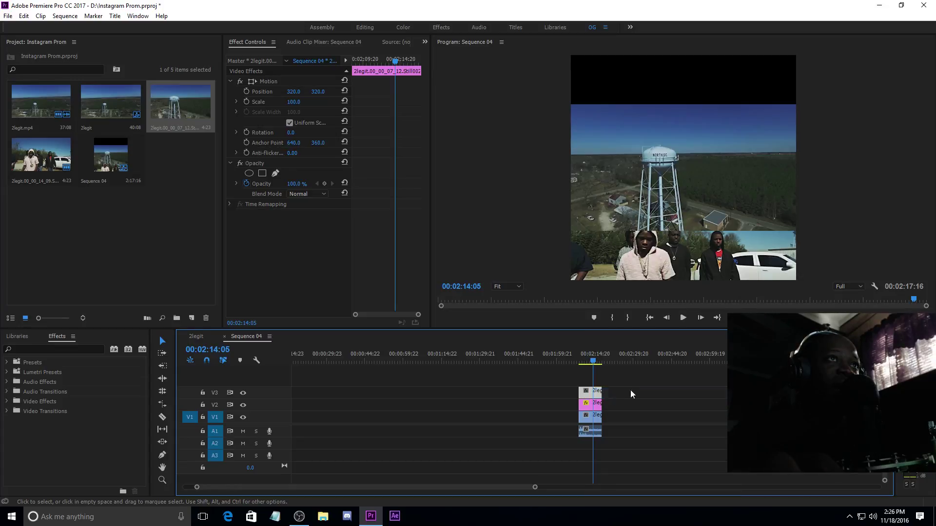
left_click_drag(317, 91, 227, 91)
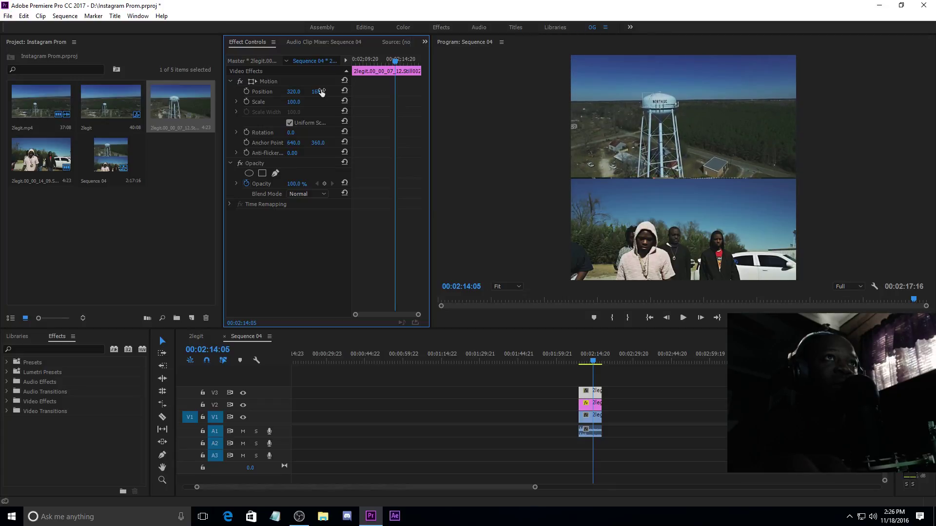
Search the effects for CROP and apply the Crop effect to the water-tower still.
left_click(84, 350)
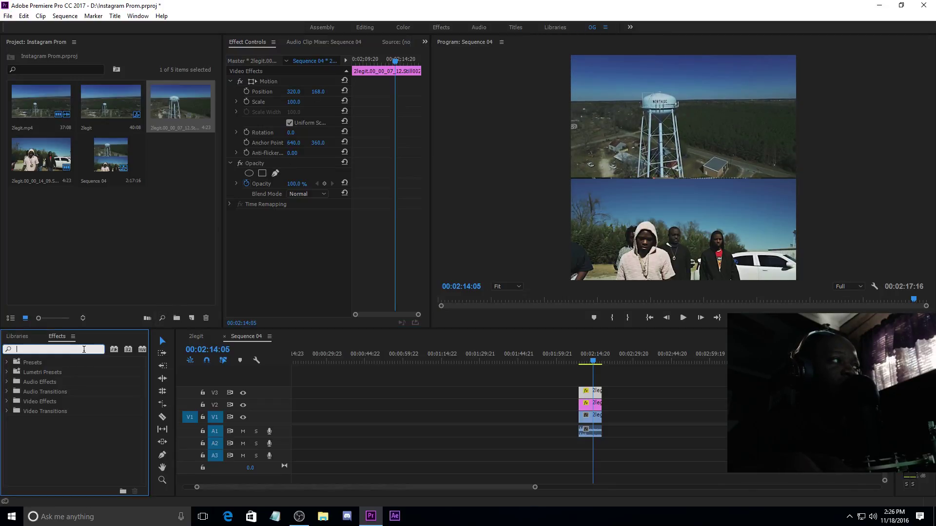
type("CROP")
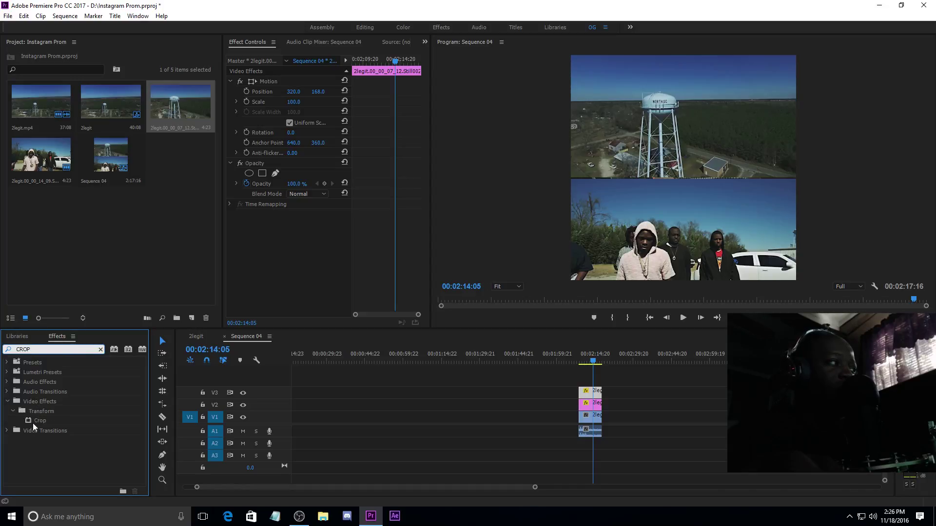
left_click_drag(27, 420, 593, 389)
left_click(590, 391)
left_click(592, 403)
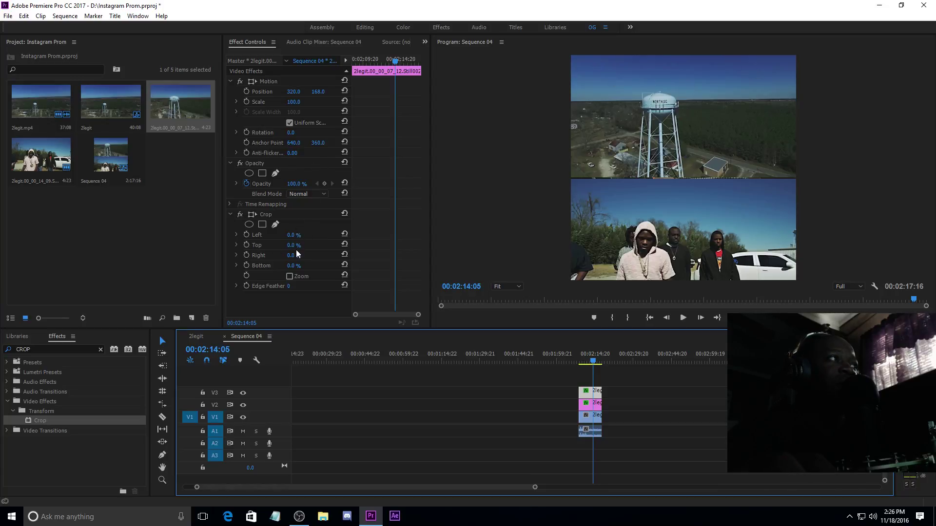
Crop the water-tower still's bottom by 23% and raise its Position Y to 103.
left_click(296, 267)
mouse_move(289, 266)
left_mouse_down()
mouse_move(315, 266)
mouse_move(281, 266)
left_mouse_up()
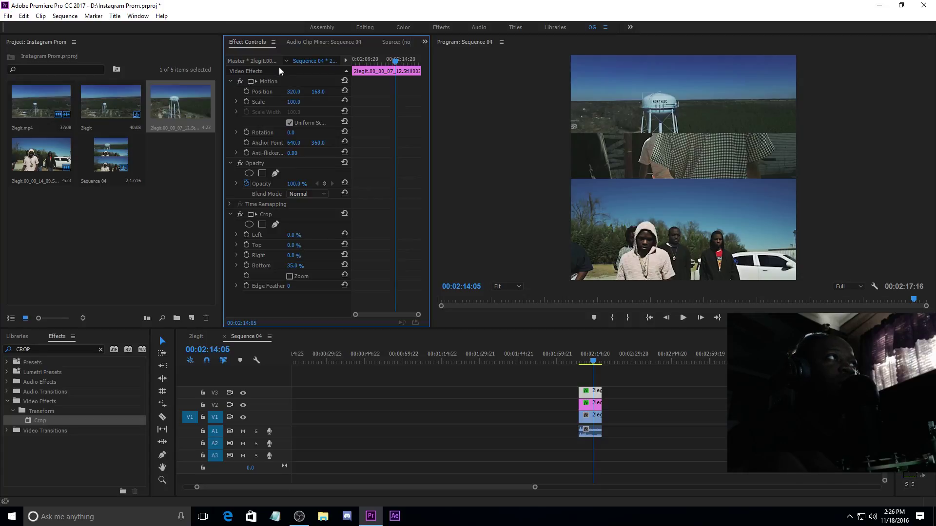
left_click_drag(317, 91, 289, 91)
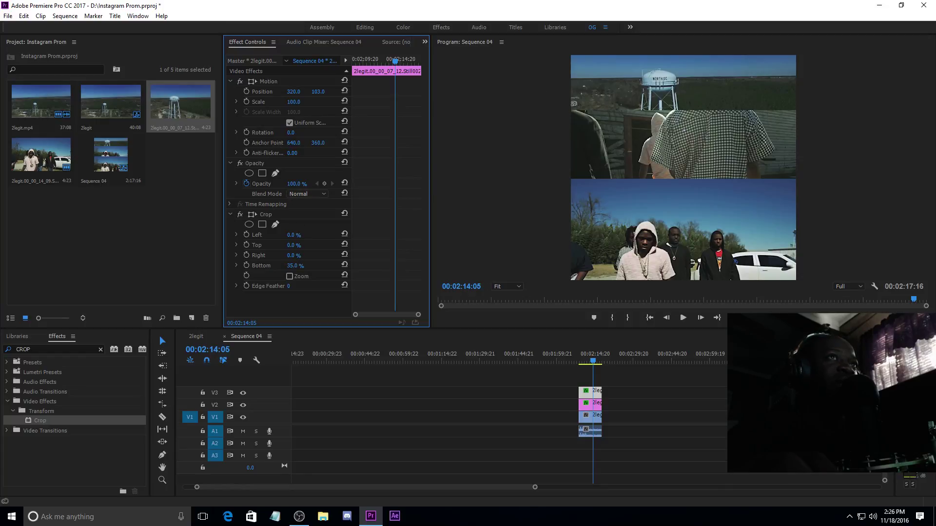
left_click_drag(295, 266, 351, 268)
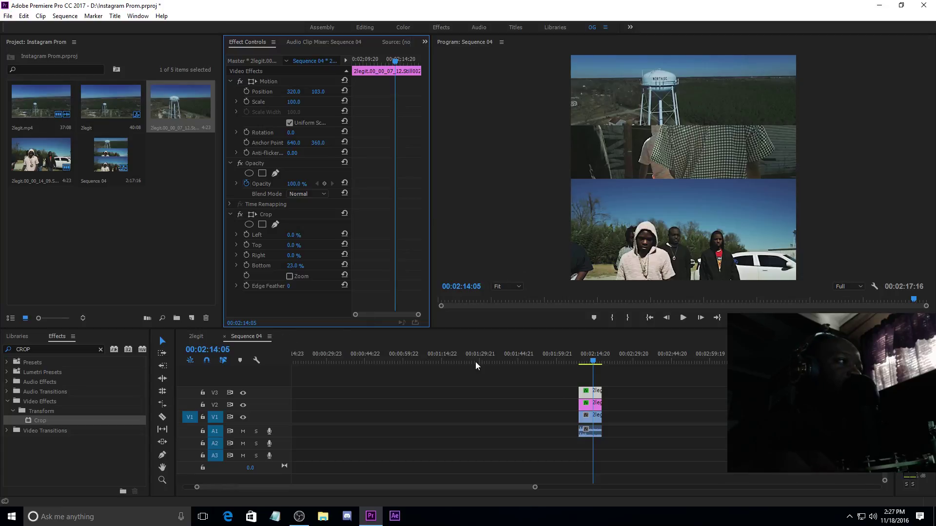
Crop 29% off the top of the group still.
left_click(590, 391)
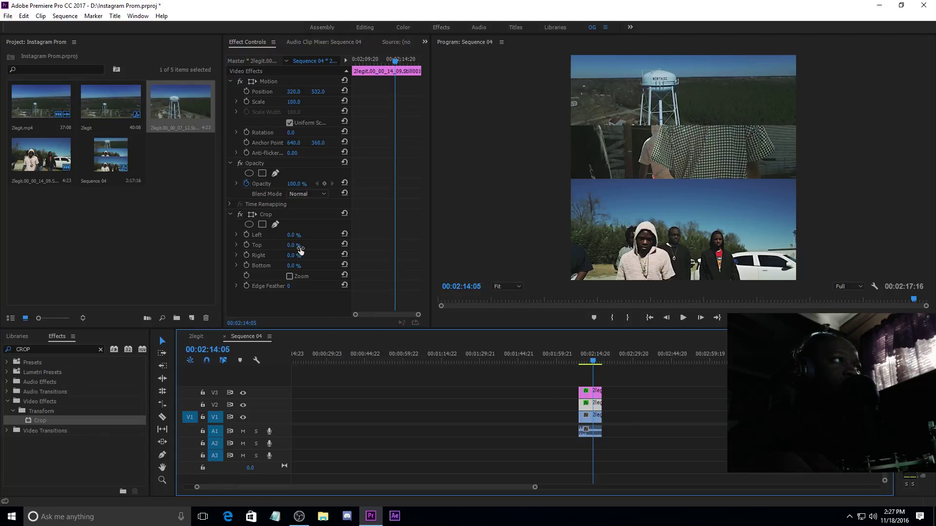
mouse_move(295, 247)
left_mouse_down()
mouse_move(326, 247)
mouse_move(303, 247)
left_mouse_up()
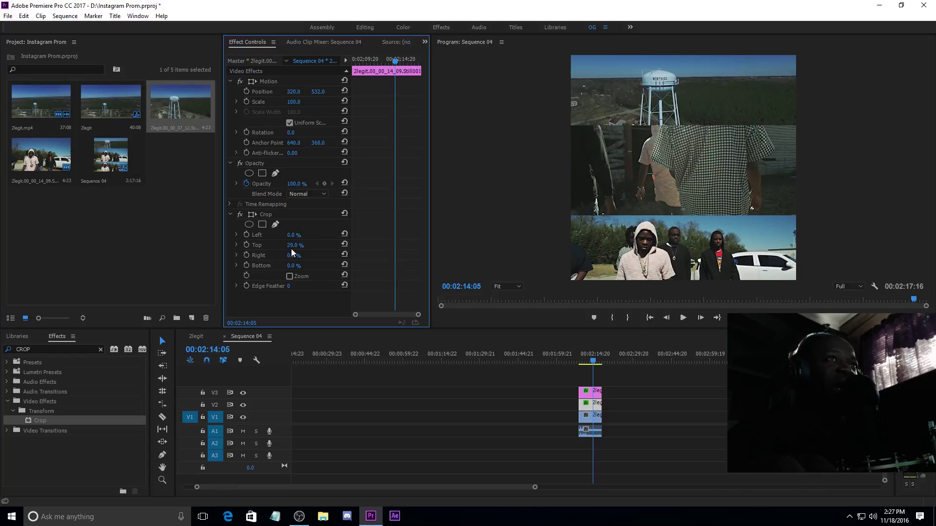
left_click(580, 361)
Adjust the bottom strip's Crop Top and Position Y so it sits lower in the frame.
key("space")
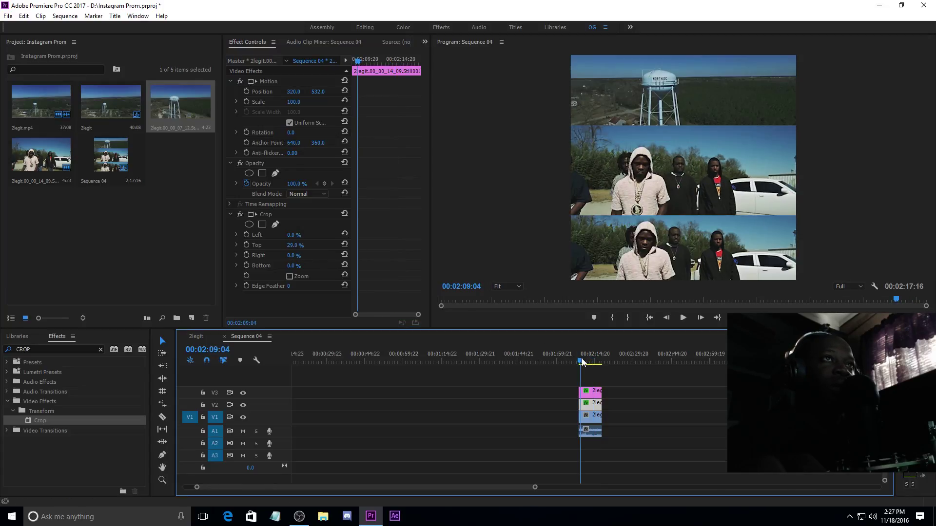
key("space")
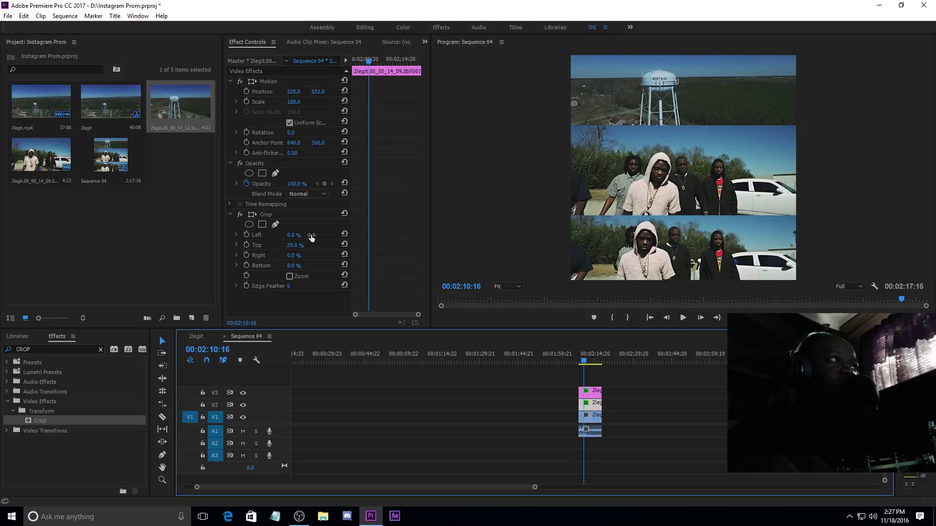
left_click(296, 245)
left_click_drag(296, 244, 299, 221)
mouse_move(318, 92)
left_mouse_down()
mouse_move(341, 91)
mouse_move(322, 91)
left_mouse_up()
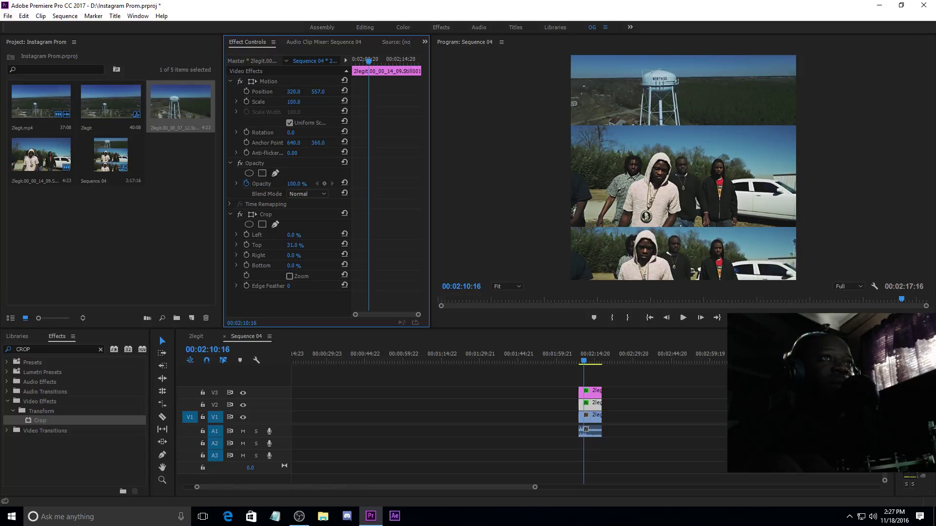
Lower the water-tower clip's Position Y to 99 so the strip sits slightly higher.
left_click(593, 403)
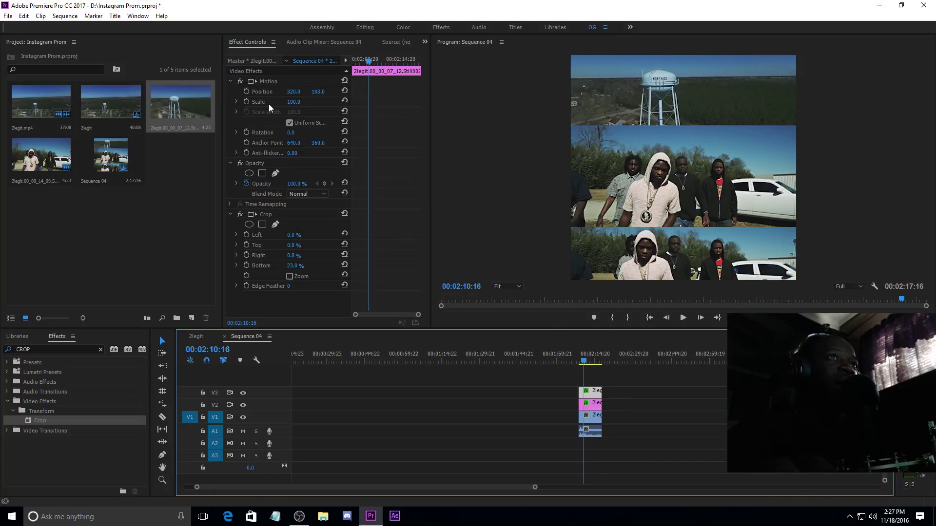
left_click(320, 96)
left_click_drag(318, 91, 316, 91)
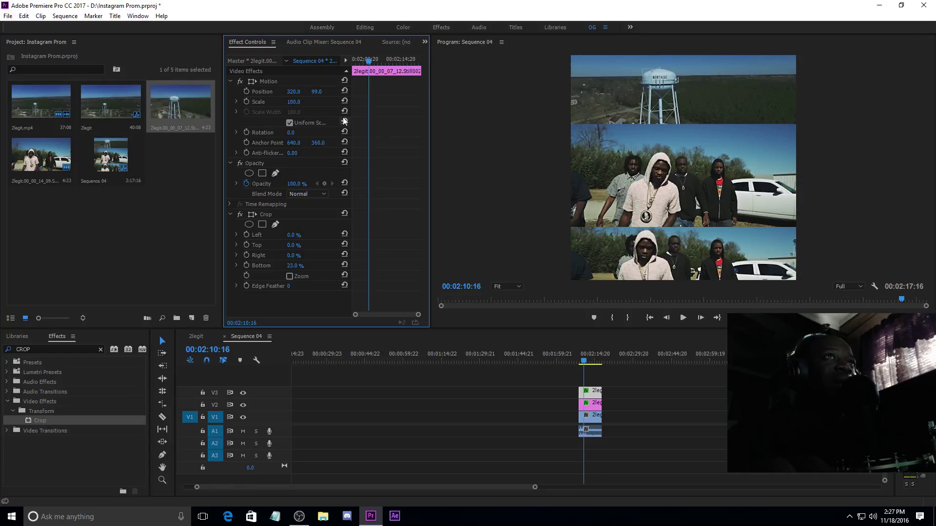
Play the sequence from an earlier point to preview the three stacked strips.
left_click(584, 362)
key("space")
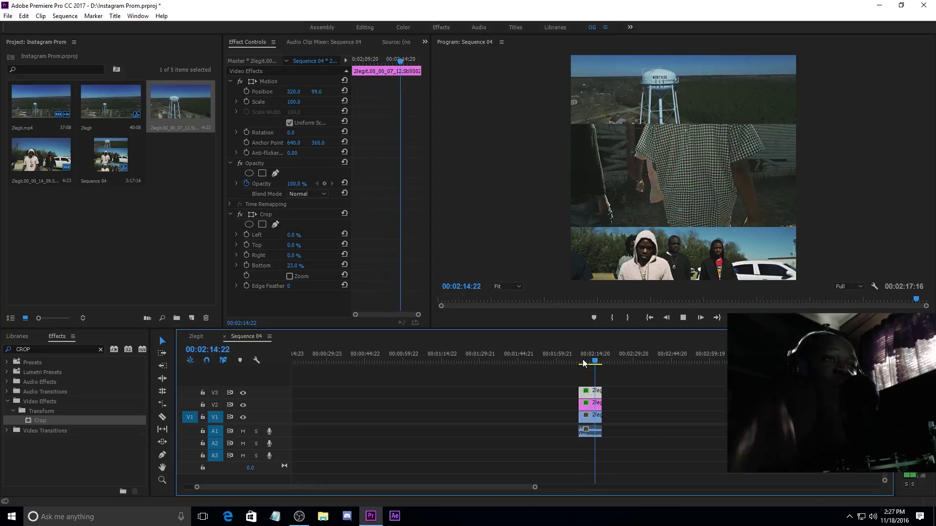
left_click(584, 362)
key("space")
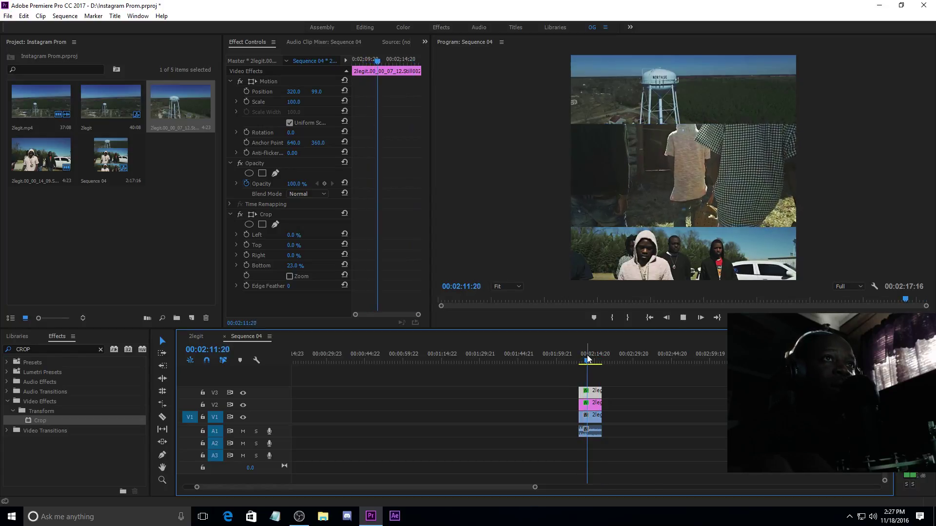
key("space")
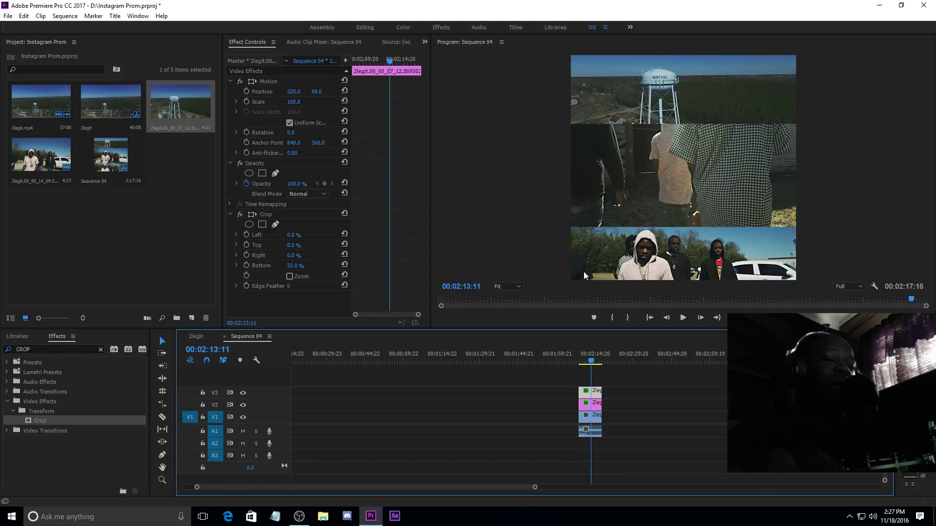
Create a new Default Still title, Title 03, at 640x640.
left_click(116, 16)
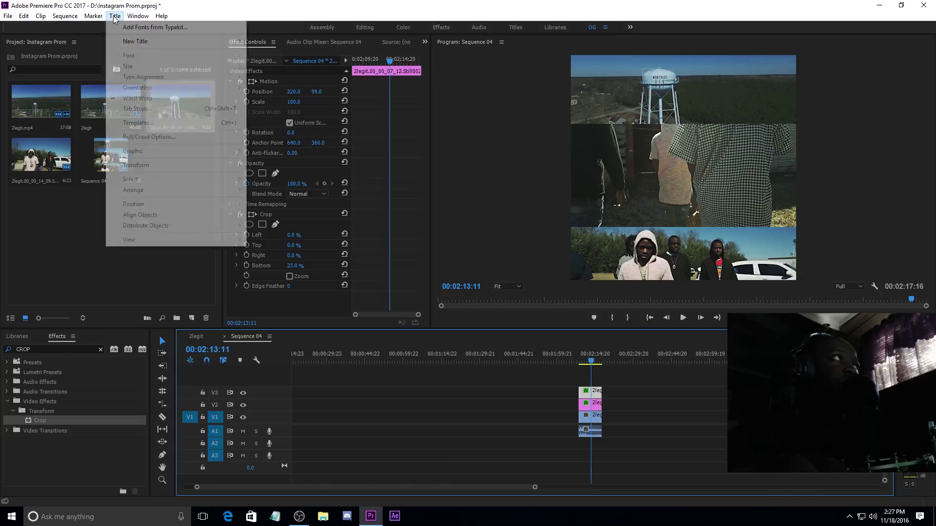
mouse_move(131, 43)
left_click(259, 41)
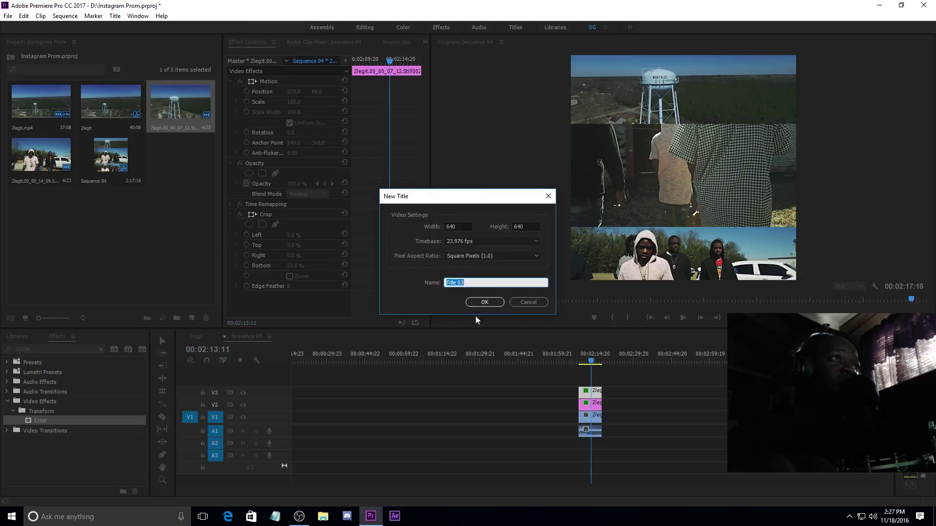
left_click(484, 301)
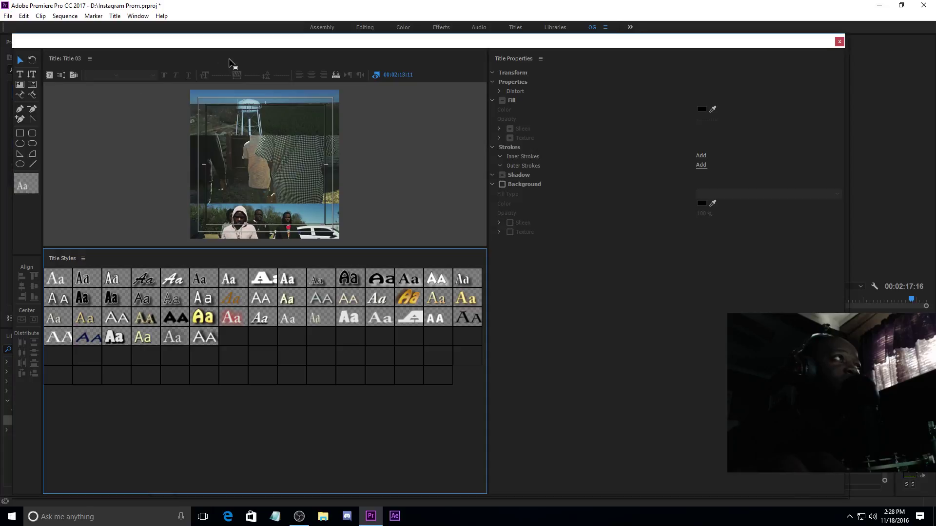
left_click_drag(488, 242, 627, 396)
Add the text CHINO NINO near the top and reduce it to size 33.
left_click(23, 76)
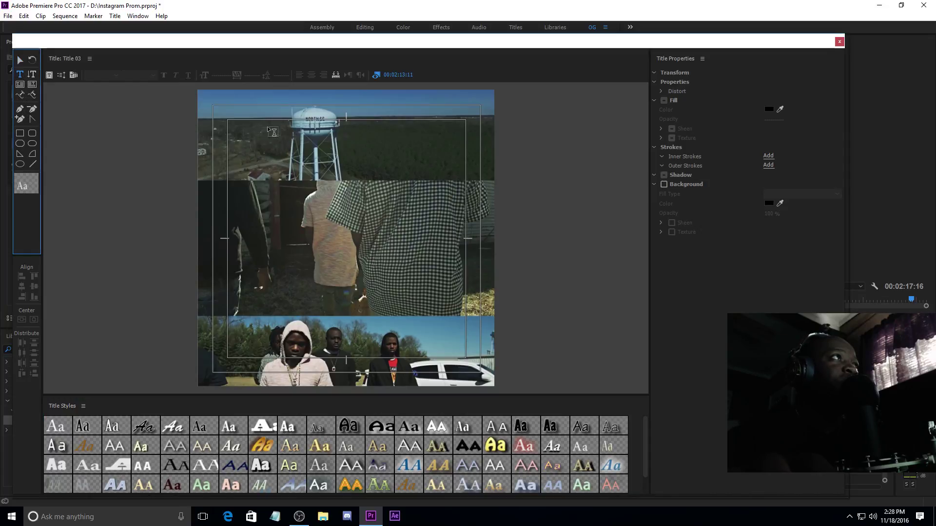
left_click(257, 129)
type("CHINO NINO")
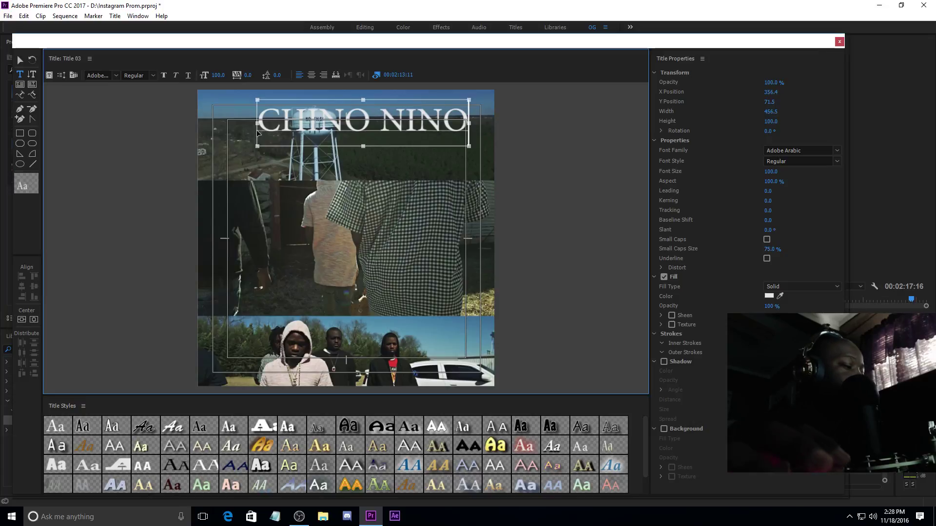
key("ctrl+a")
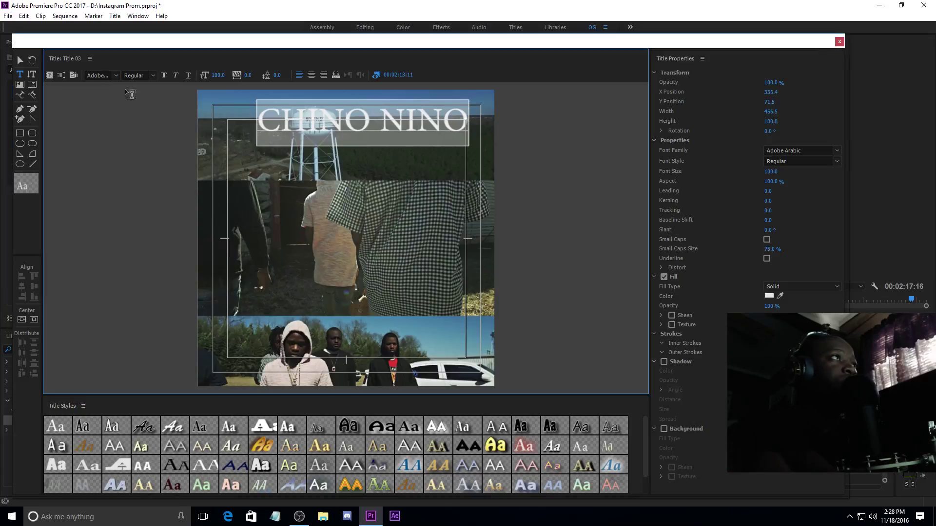
key("ctrl+alt+shift+comma")
key("ctrl+alt+shift+comma")
key("ctrl+alt+shift+comma")
key("ctrl+alt+shift+comma")
key("ctrl+alt+shift+comma")
key("ctrl+alt+shift+comma")
key("ctrl+alt+shift+comma")
key("ctrl+alt+shift+comma")
key("ctrl+alt+shift+comma")
key("ctrl+alt+shift+comma")
key("ctrl+alt+shift+comma")
key("ctrl+alt+shift+comma")
key("ctrl+alt+shift+comma")
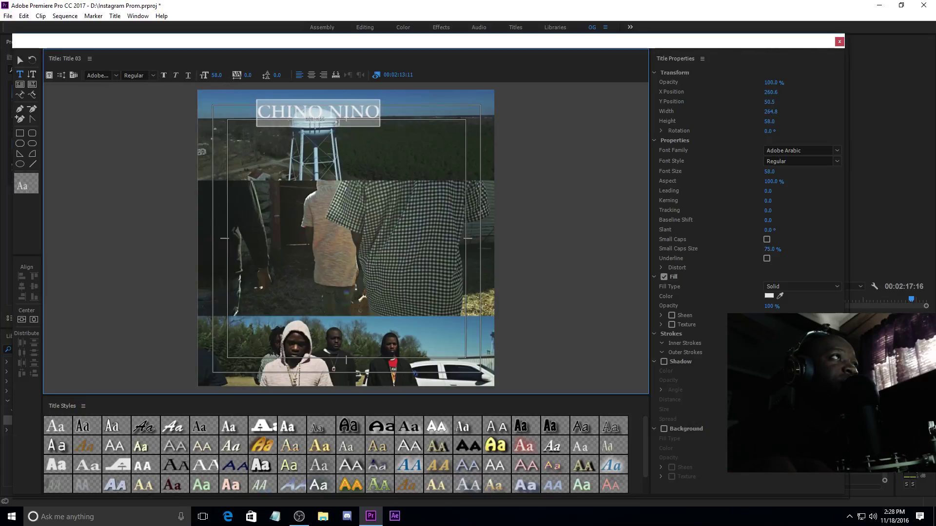
left_click(20, 59)
Move CHINO NINO left over the water tower and add a 2 LEGIT text box.
left_click_drag(258, 145, 237, 147)
left_click(20, 74)
left_click(361, 145)
type("2 LEGIT")
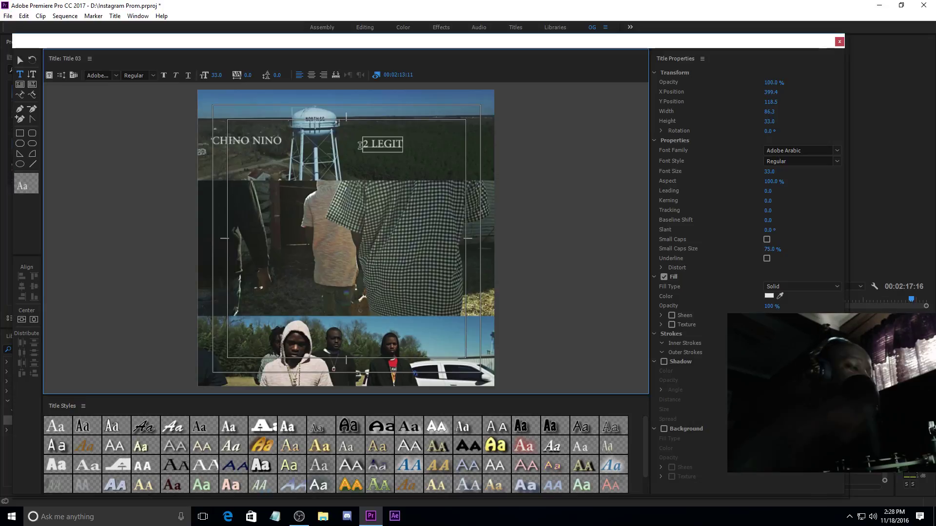
Set 2 LEGIT to Impact at size 76 and move it into the top strip's right side.
key("ctrl+a")
left_click(90, 77)
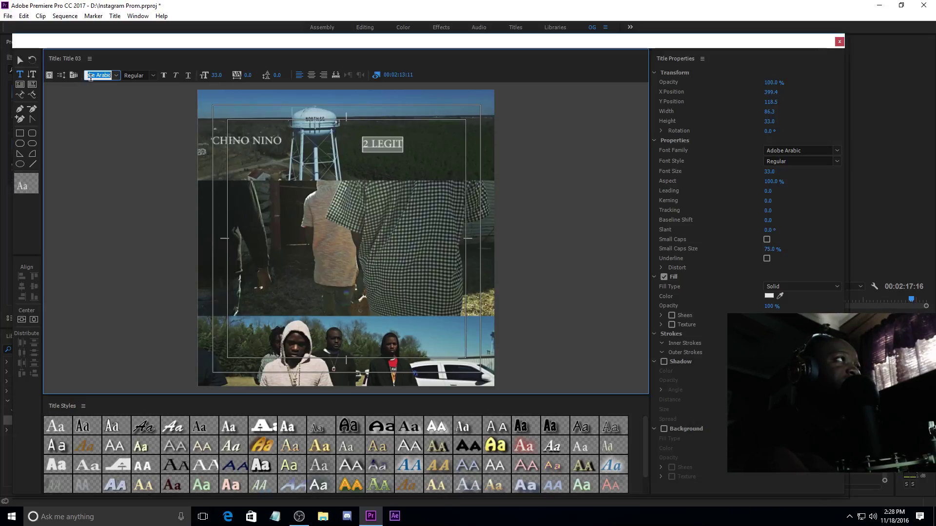
type("Impact")
key("Return")
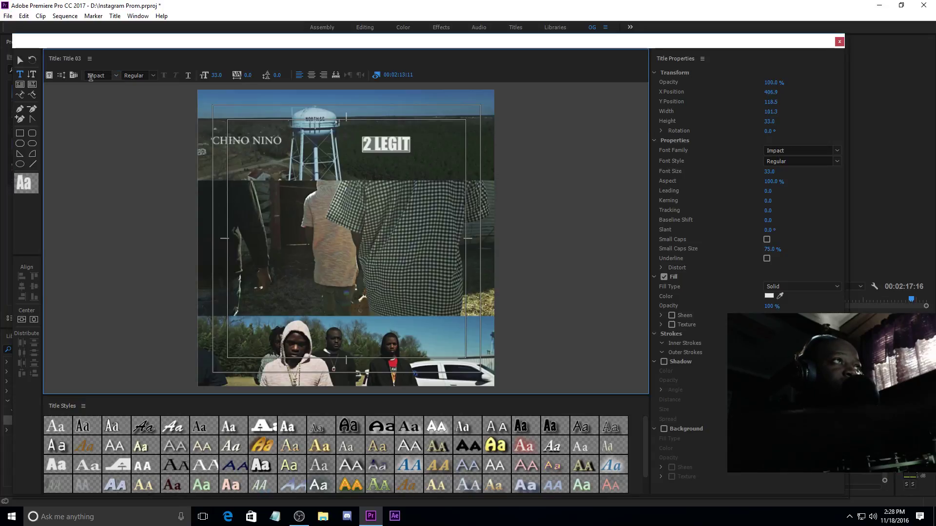
left_click_drag(216, 75, 17, 54)
left_click(19, 60)
left_click_drag(386, 158, 389, 141)
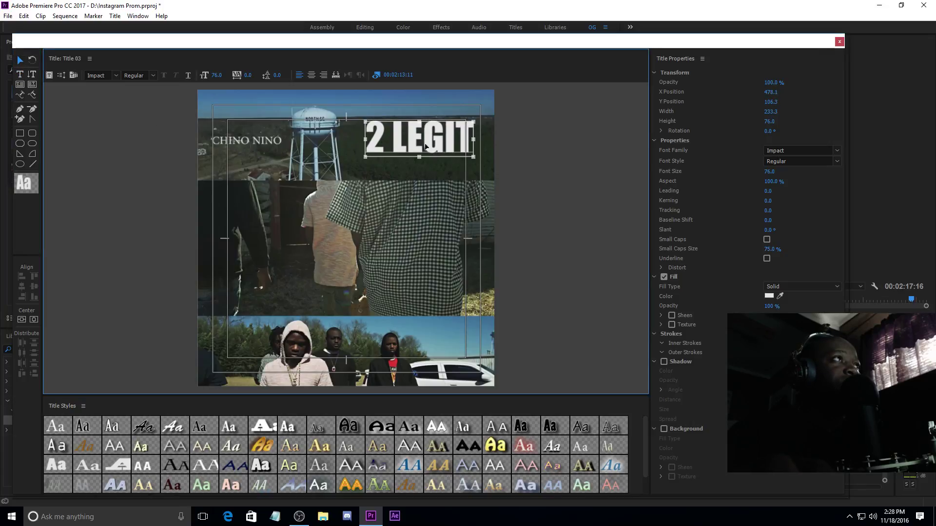
left_click(540, 176)
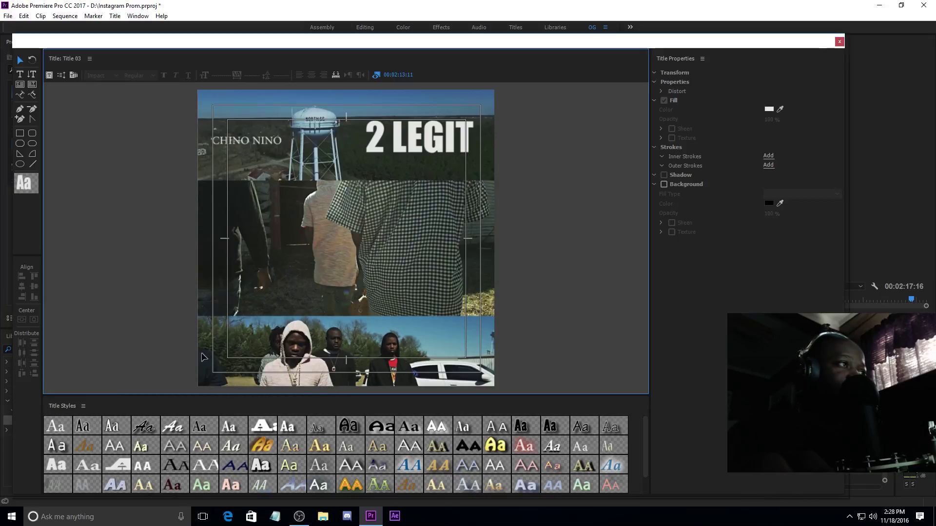
left_click(20, 74)
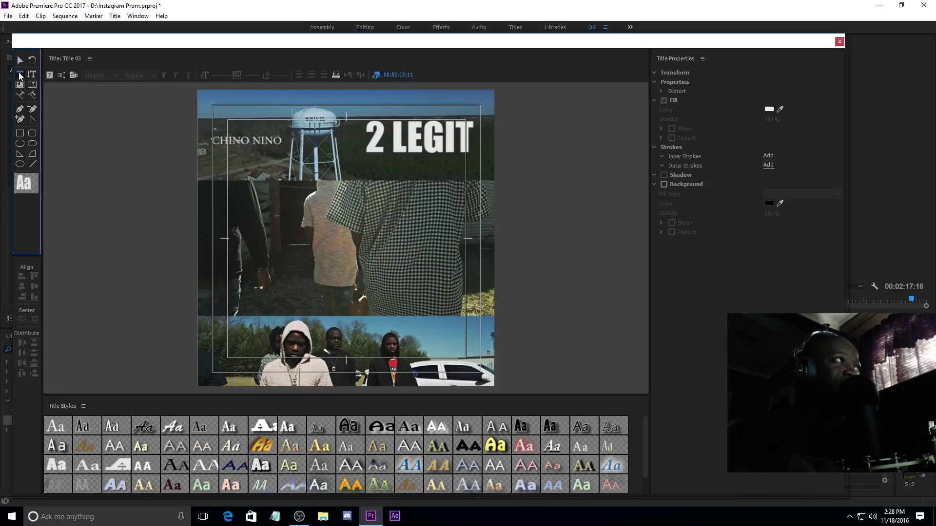
Add COMING SOON text and place it across the bottom strip.
left_click(312, 355)
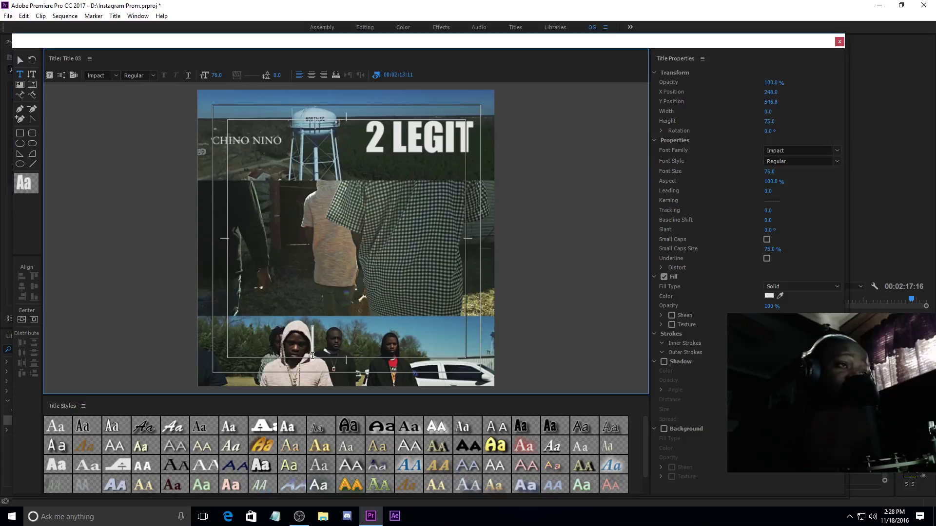
type("COMIN")
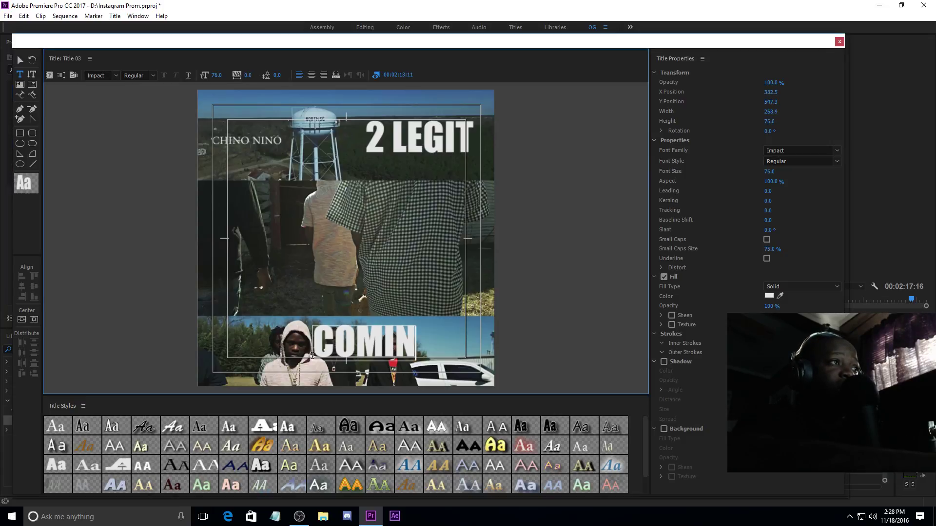
type("G SOON")
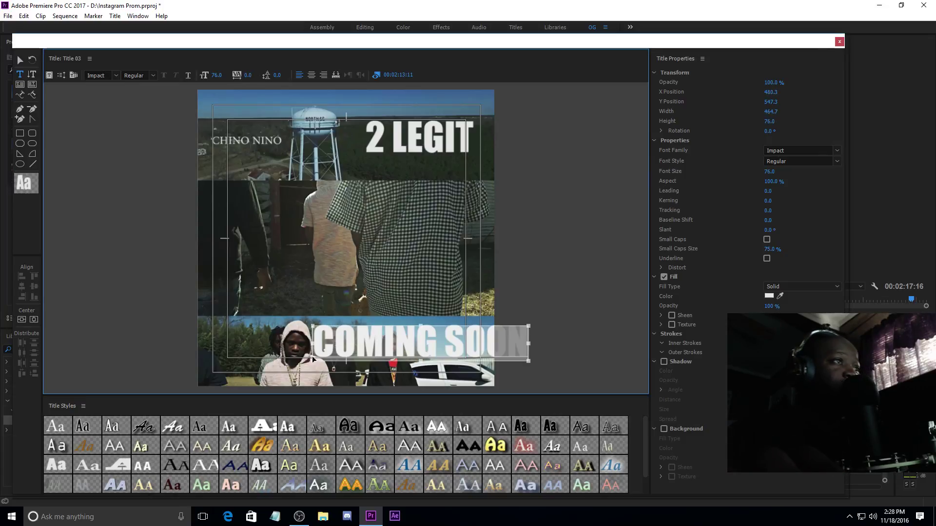
key("Escape")
left_click_drag(324, 346, 287, 356)
Try a red fill on COMING SOON, revert it to white, and close the titler.
left_click(769, 296)
left_click(485, 233)
left_click(483, 309)
left_click(572, 206)
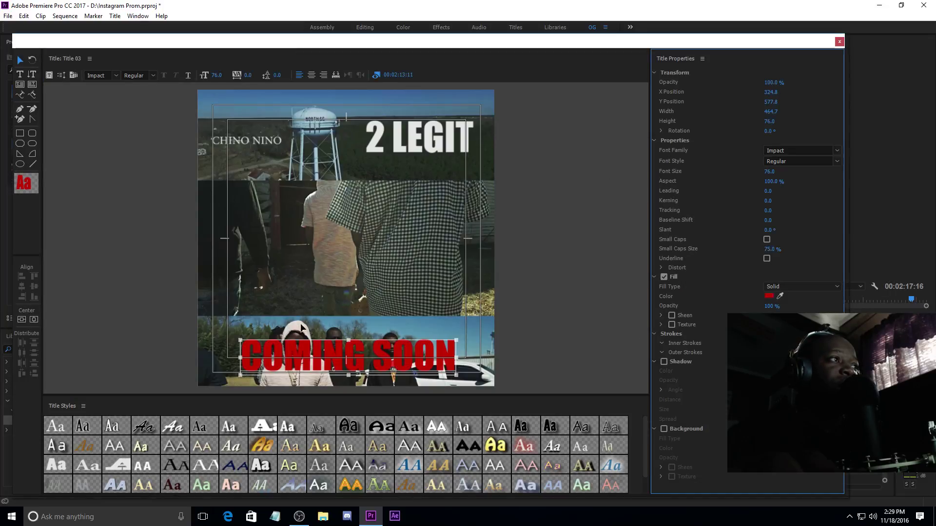
left_click(555, 320)
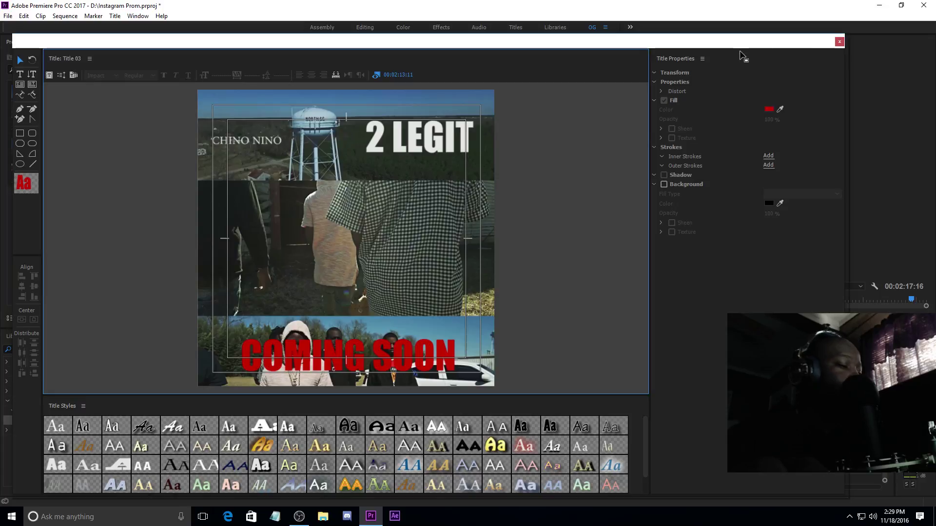
key("ctrl+z")
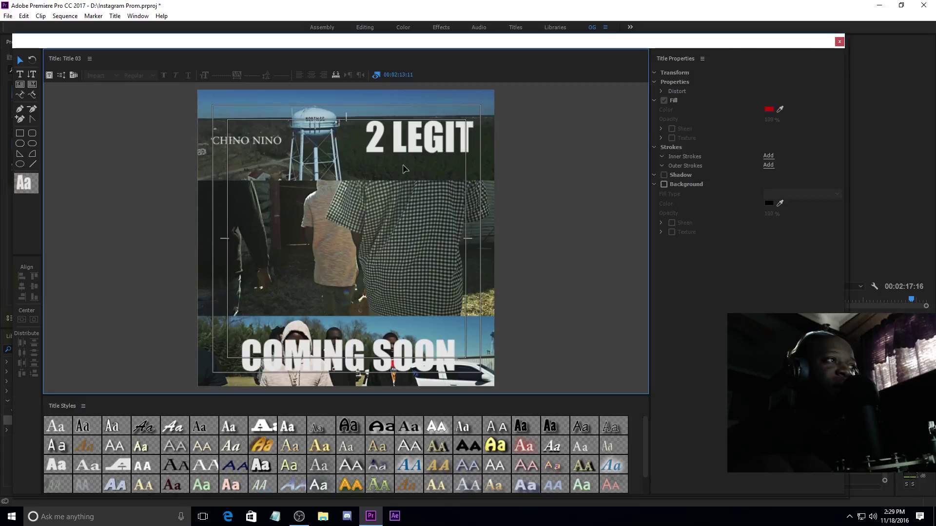
left_click(839, 41)
left_click(171, 169)
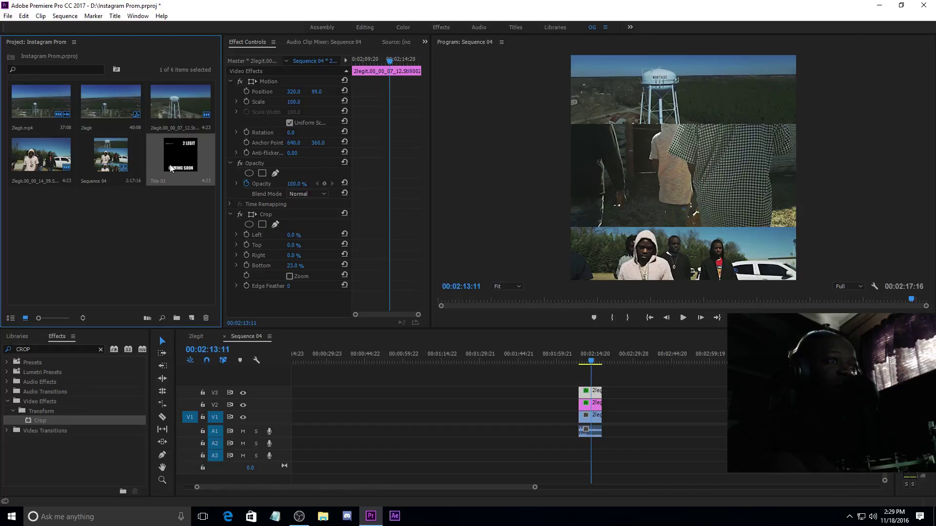
left_click_drag(458, 328, 586, 380)
left_click_drag(604, 379, 602, 379)
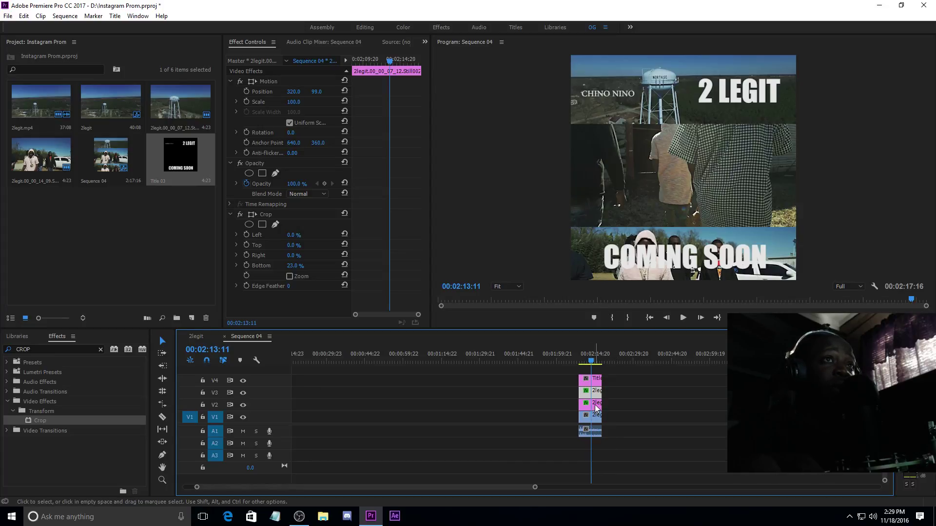
left_click_drag(592, 362, 584, 361)
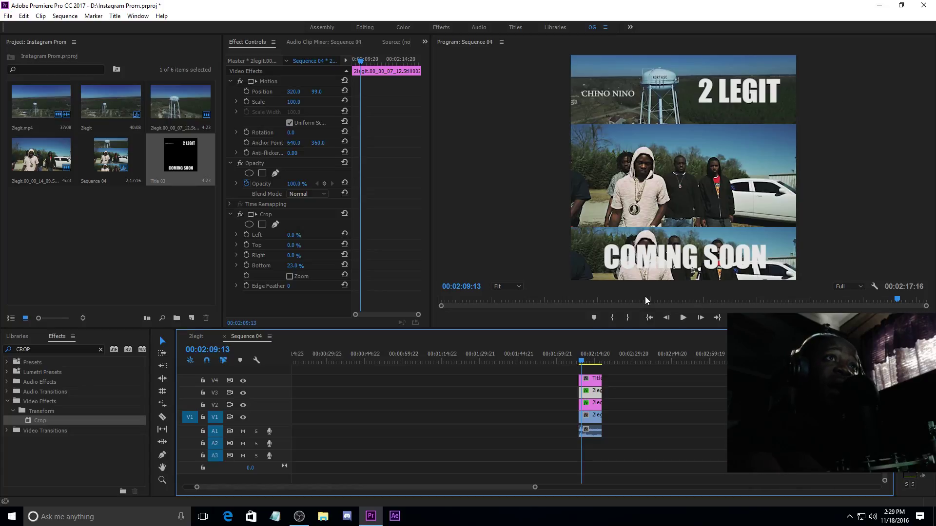
left_click(596, 403)
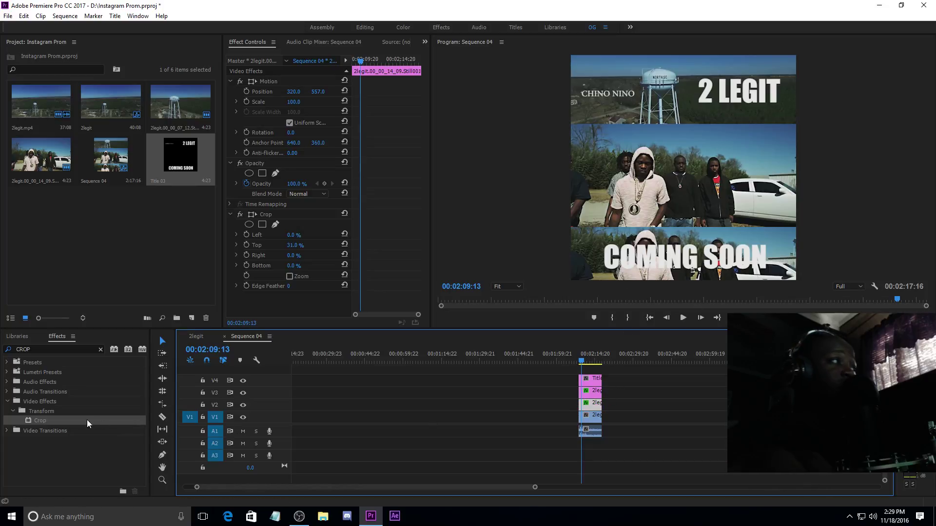
left_click(230, 214)
left_click(246, 184)
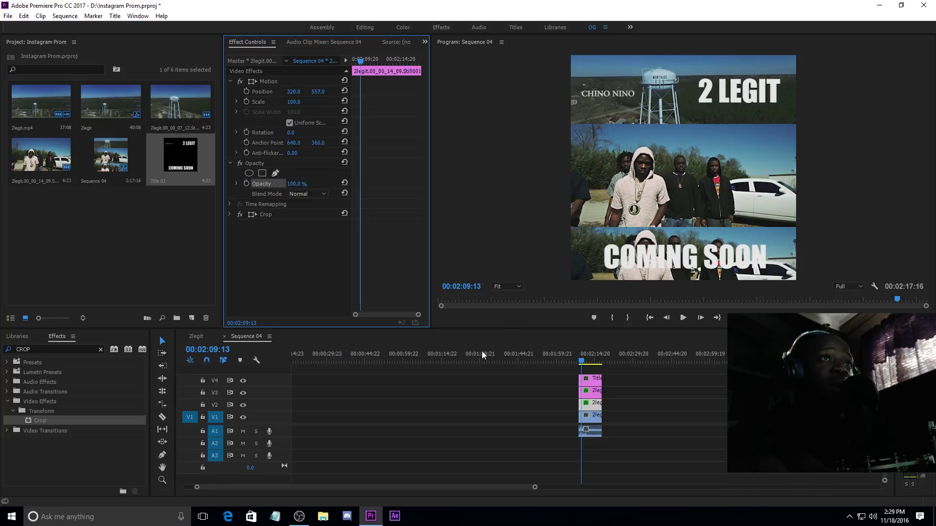
left_click(50, 350)
Search the Effects panel for TINT, replacing the old BLUR term.
double_click(50, 350)
type("BLUR")
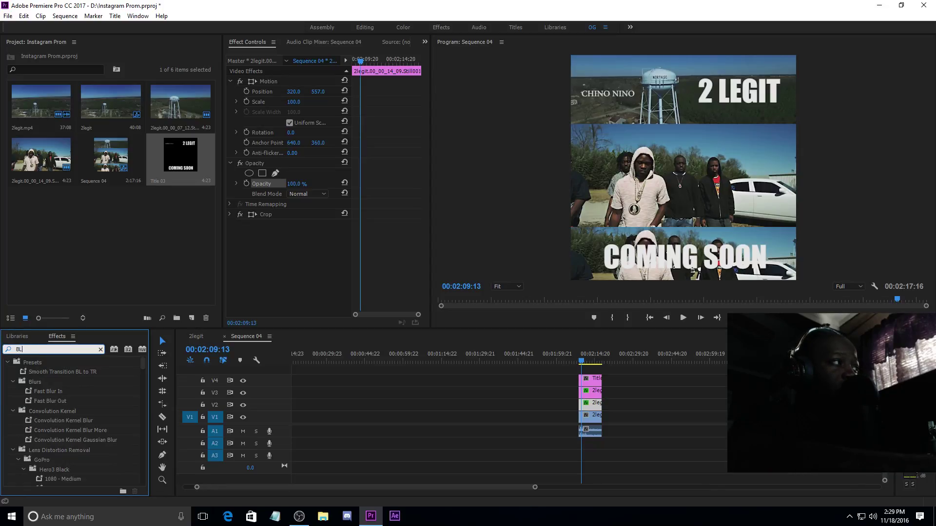
key("BackSpace")
key("BackSpace")
key("BackSpace")
key("BackSpace")
type("TINT")
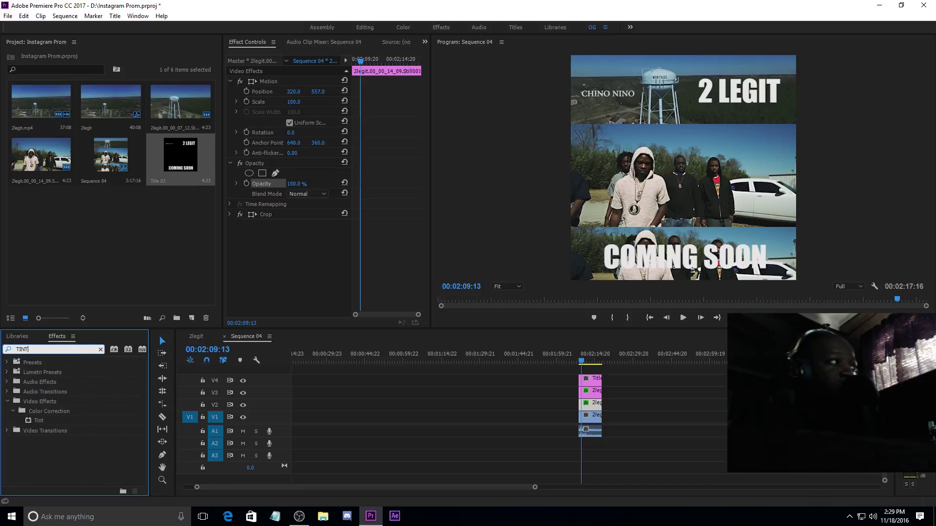
Apply Tint to the middle and top still clips, undoing the one on the background clip.
left_click(141, 421)
left_click_drag(141, 420, 597, 422)
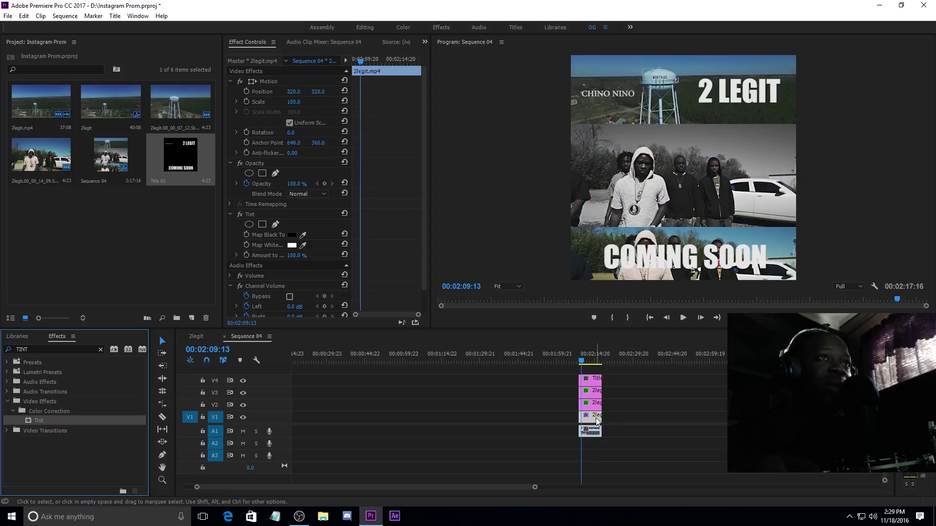
key("ctrl+z")
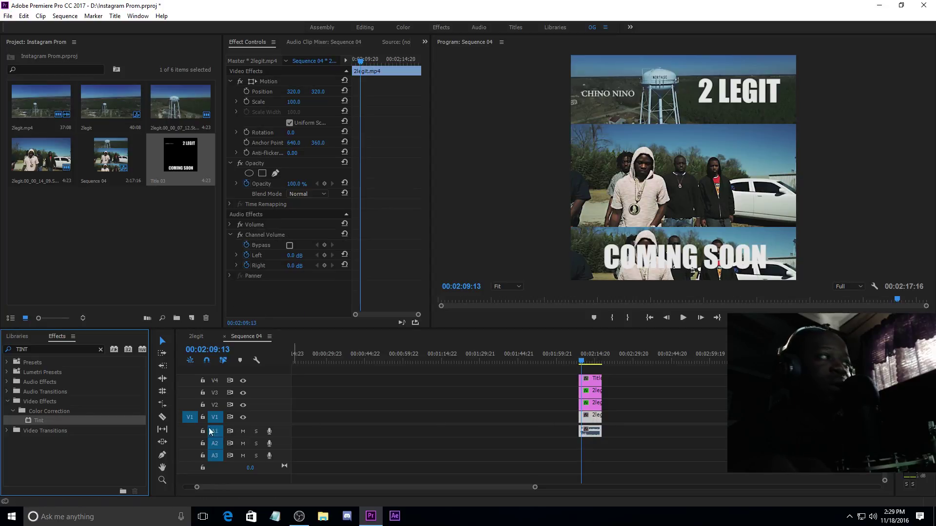
left_click_drag(31, 419, 596, 410)
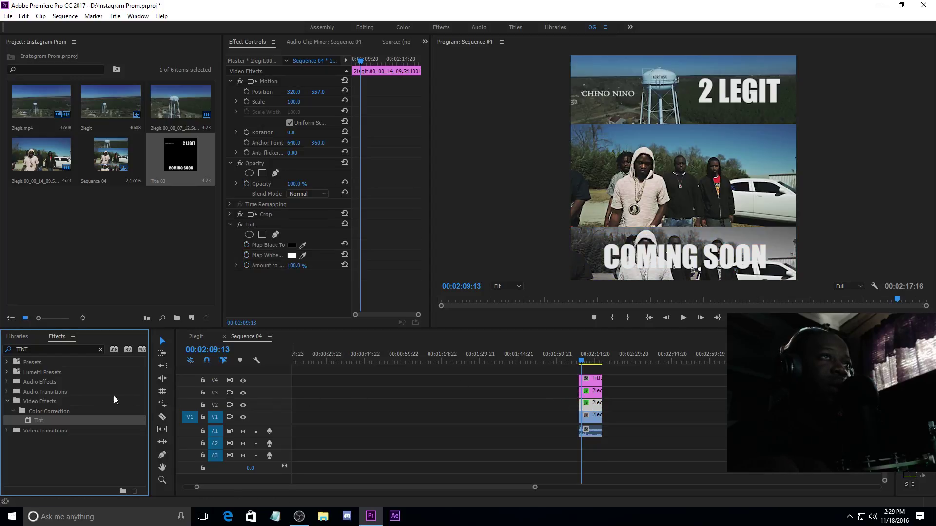
left_click_drag(31, 421, 591, 391)
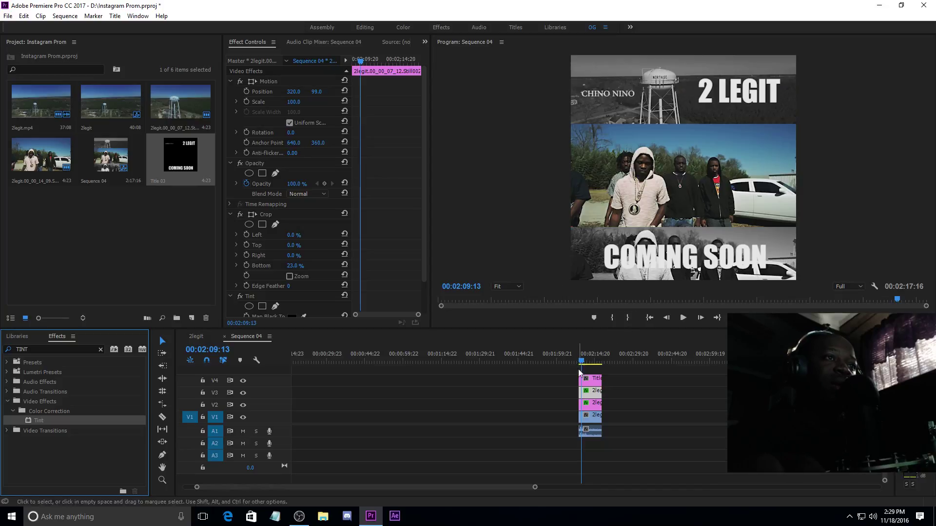
left_click_drag(582, 362, 586, 363)
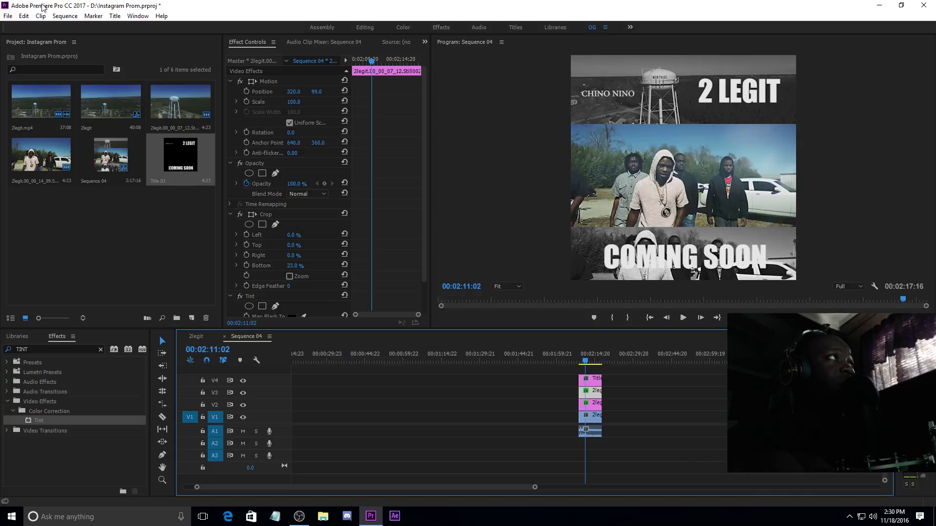
Set In and Out points around the promo clips for a 00:00:09:06 range.
left_click(9, 16)
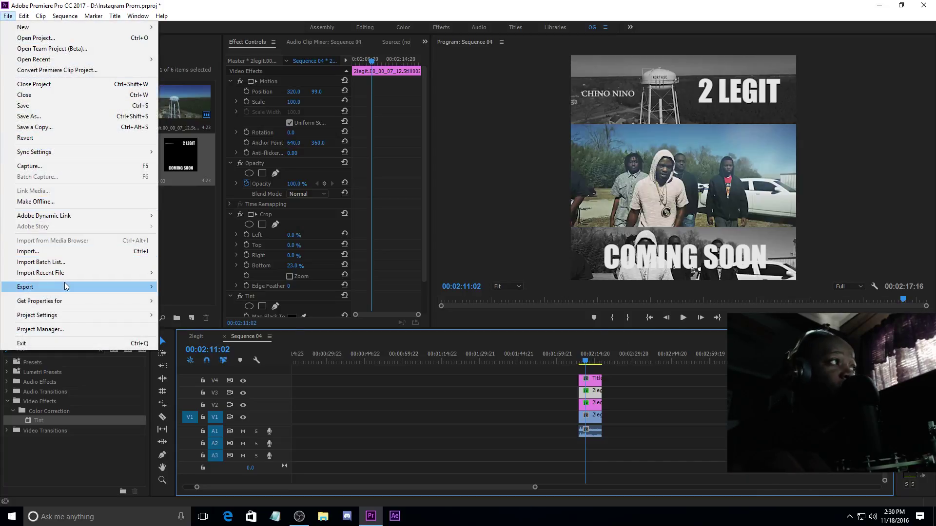
left_click(391, 360)
left_click(577, 357)
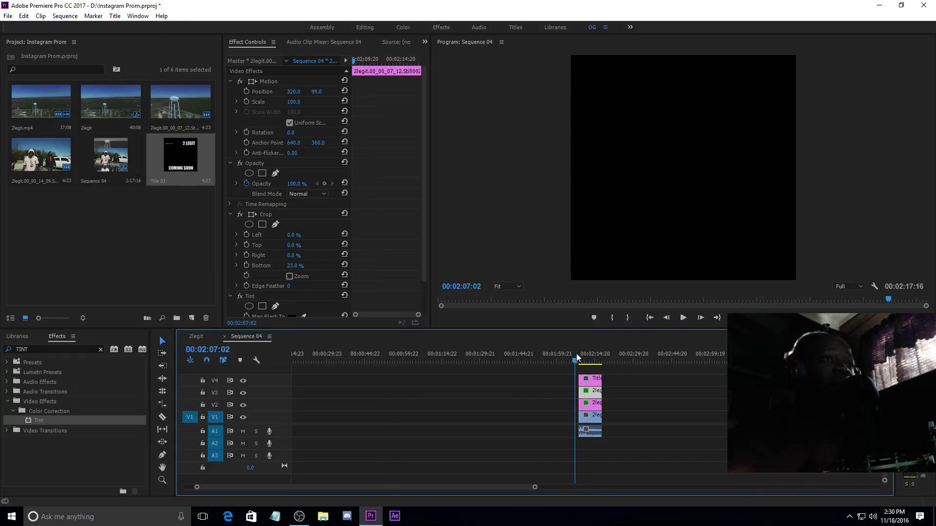
key("i")
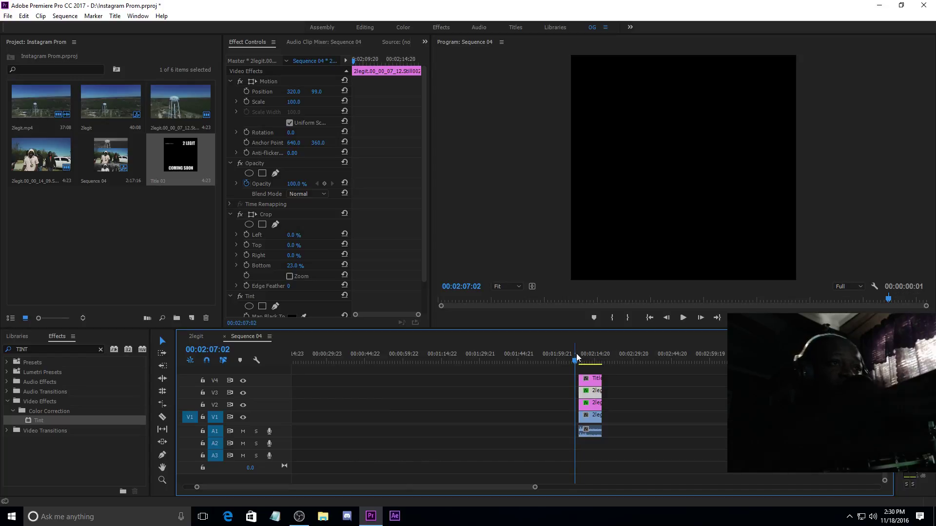
left_click(608, 360)
key("o")
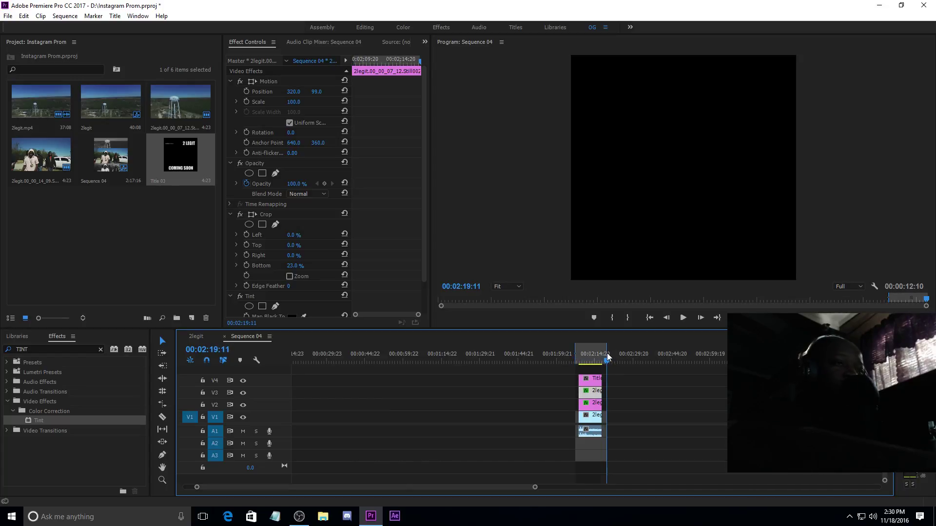
left_click_drag(607, 350, 579, 352)
left_click(586, 360)
left_click(8, 15)
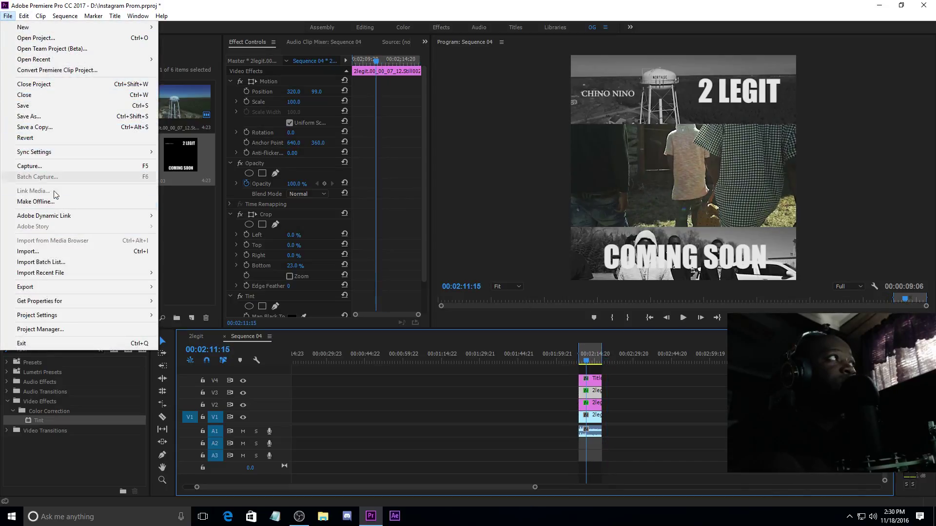
Export the range as Sequence 04.mp4 in H.264 with target bitrate raised to 14 Mbps.
mouse_move(80, 288)
left_click(183, 288)
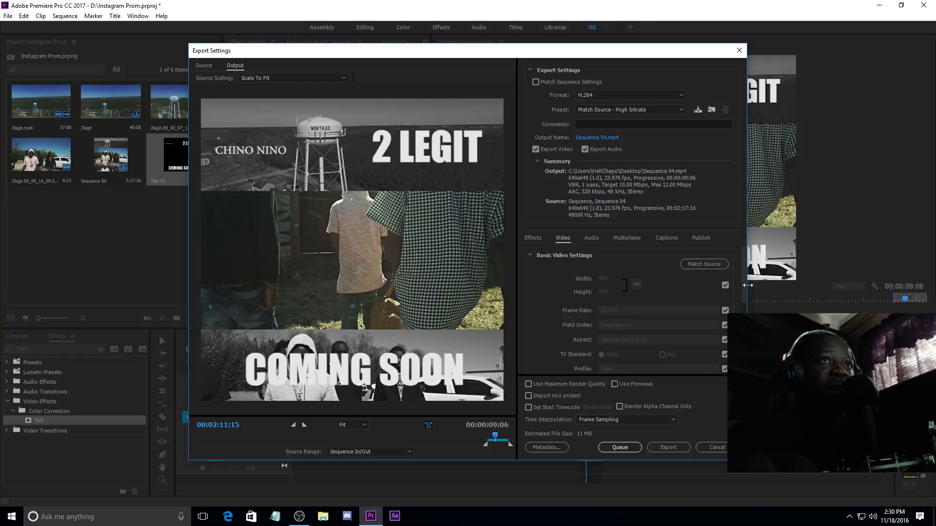
left_click_drag(741, 293, 668, 389)
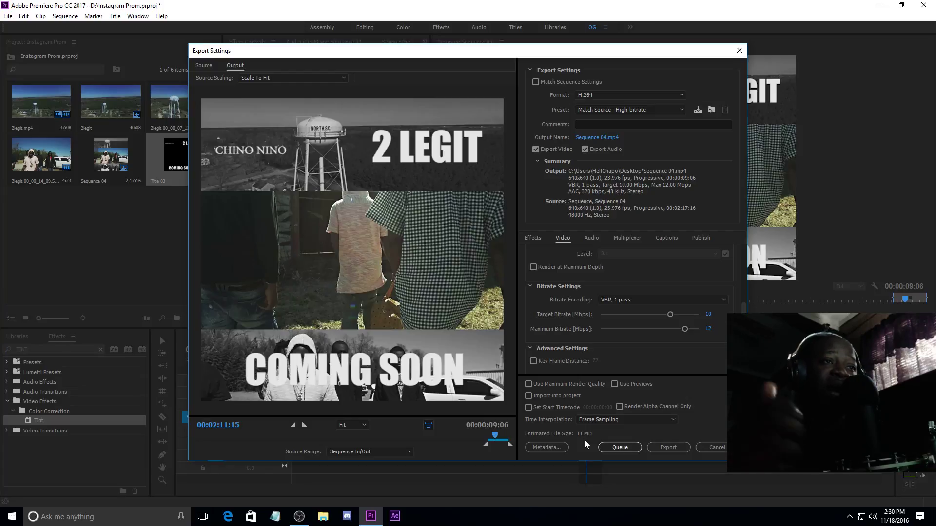
left_click_drag(671, 315, 699, 315)
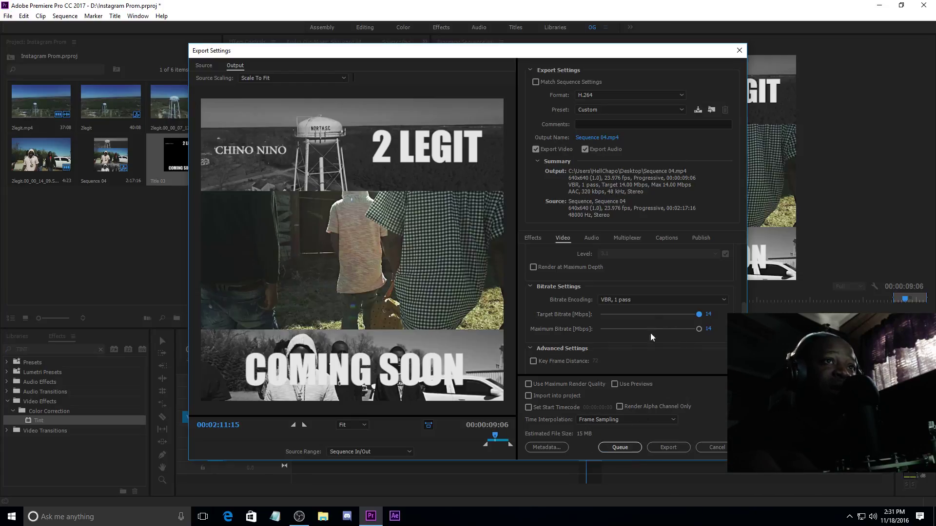
left_click(671, 445)
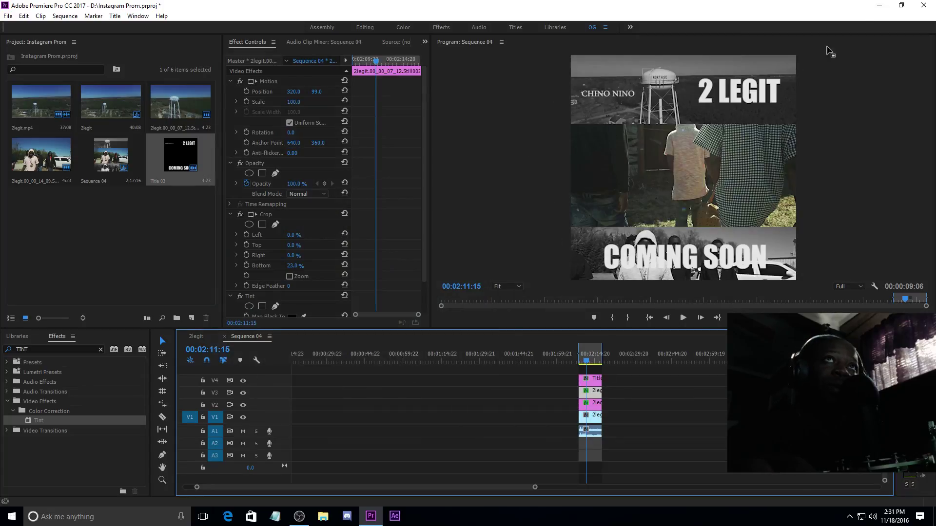
Move Sequence 04.mp4 onto the desktop, play it in Movies & TV, and pause.
left_click(879, 5)
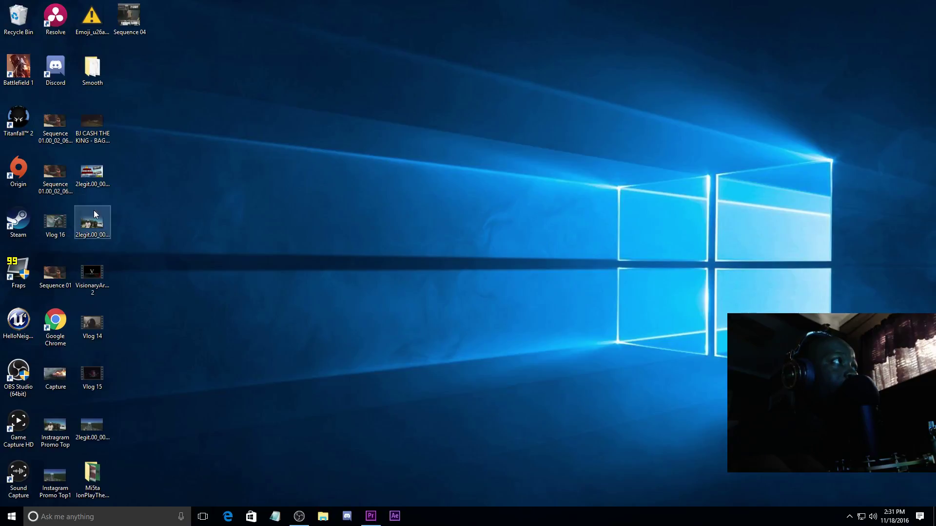
left_click_drag(135, 19, 609, 324)
double_click(609, 324)
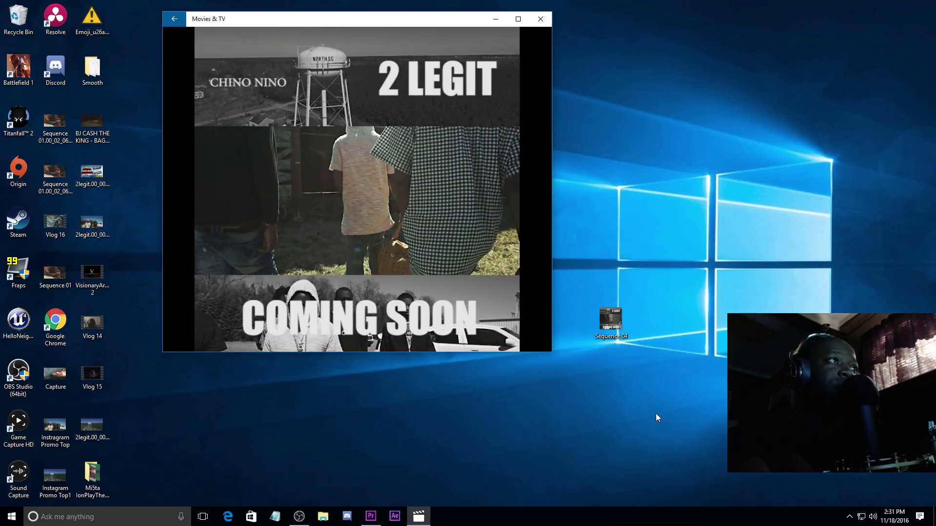
mouse_move(536, 34)
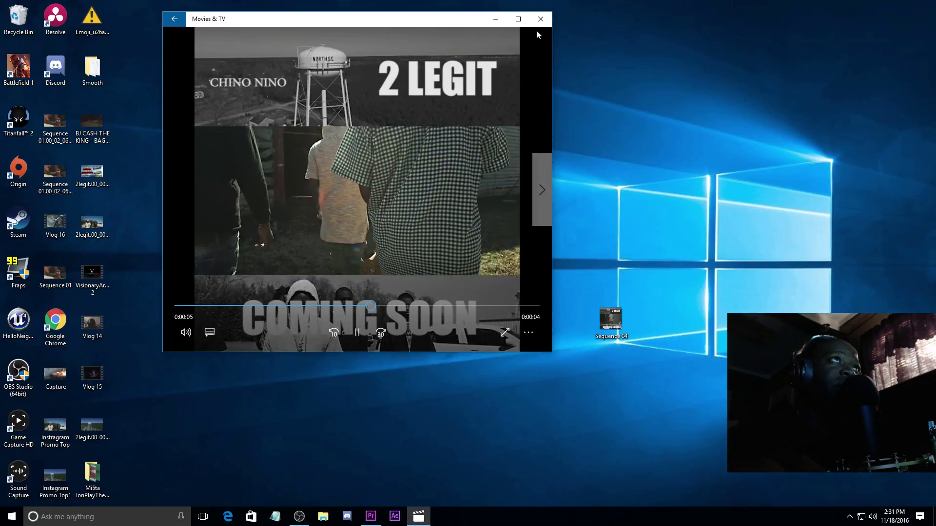
left_click(357, 333)
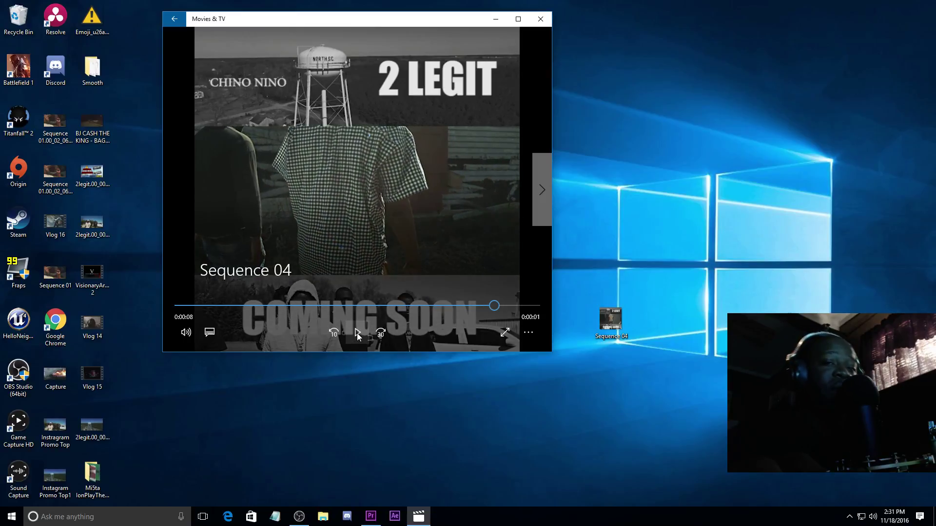